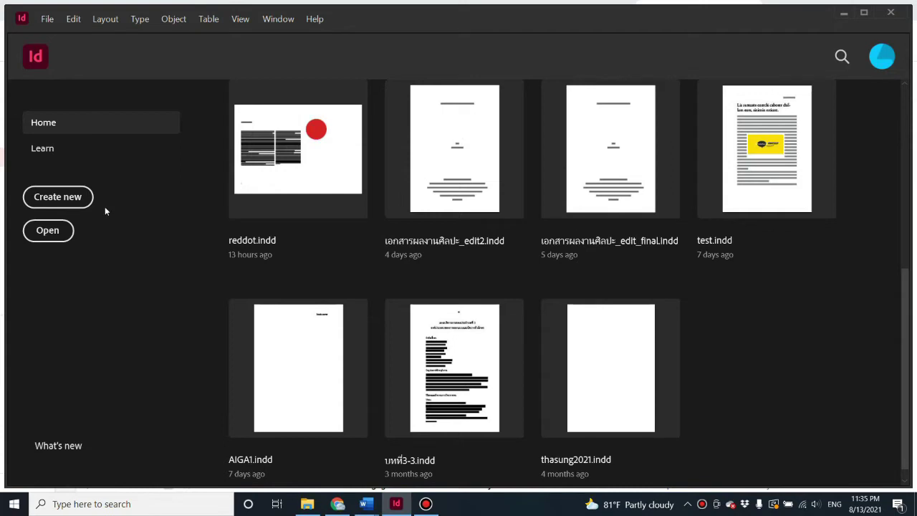
- Start a new document from the A4 preset and set its units to centimeters
{"action": "left_click", "coordinate": [68, 200]}
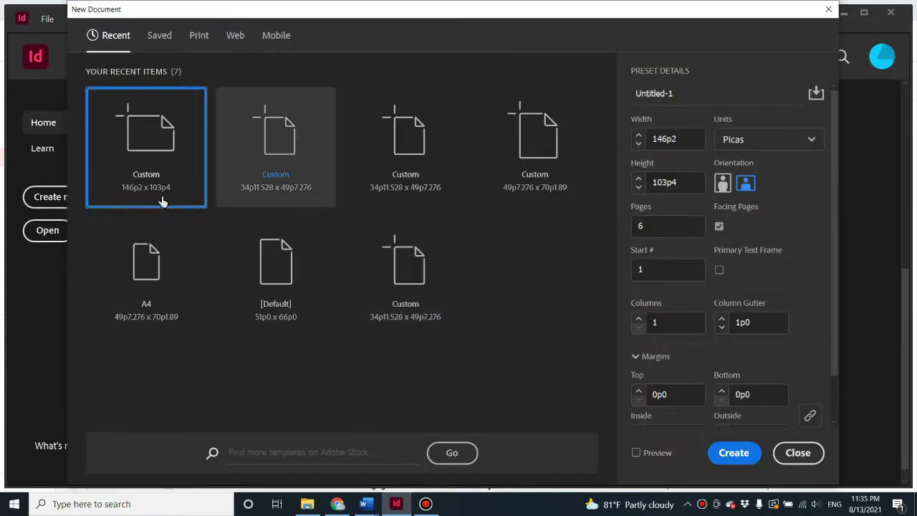
{"action": "left_click", "coordinate": [764, 144]}
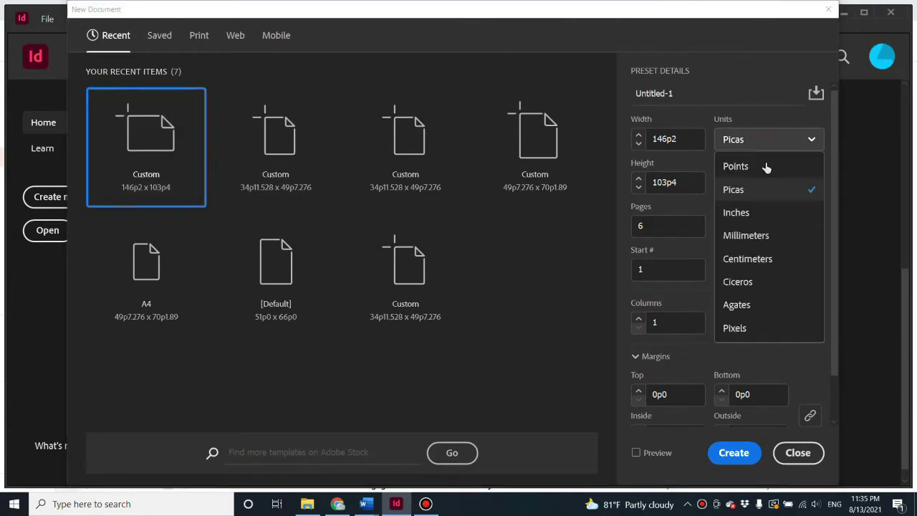
{"action": "left_click", "coordinate": [766, 259]}
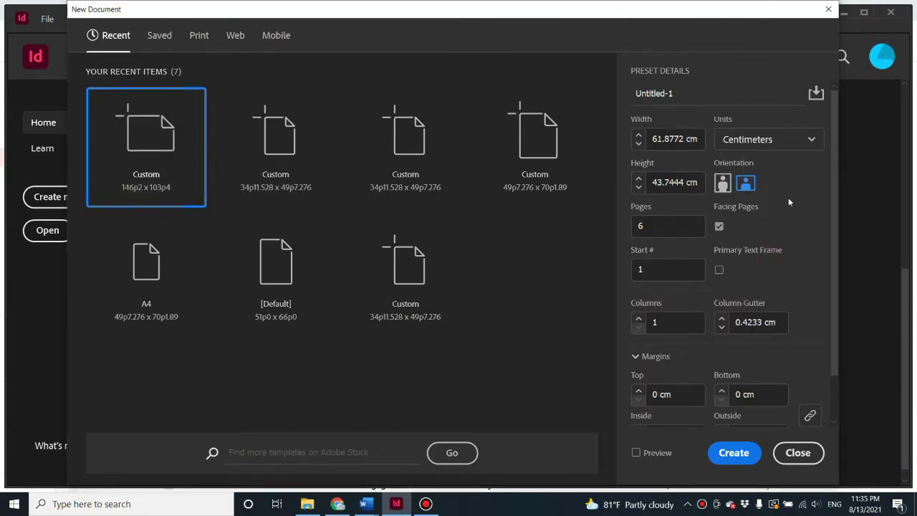
{"action": "left_click", "coordinate": [722, 183]}
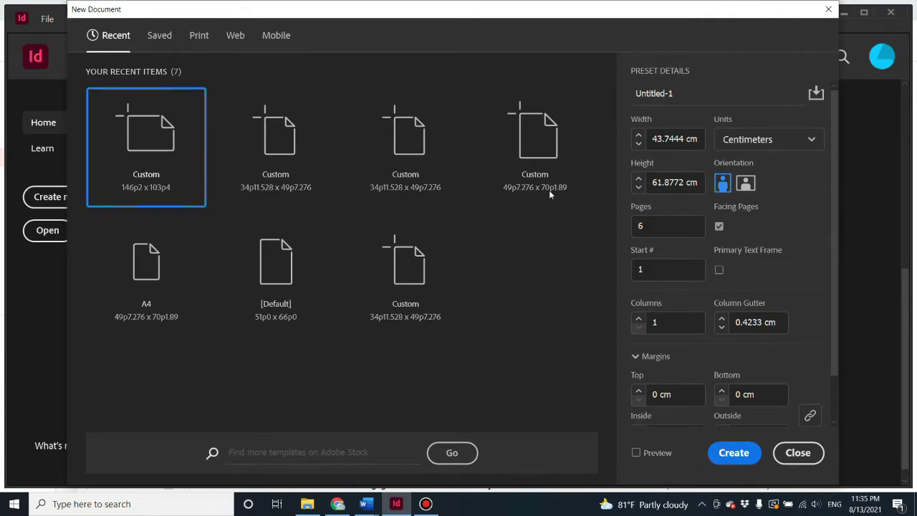
{"action": "left_click", "coordinate": [153, 290]}
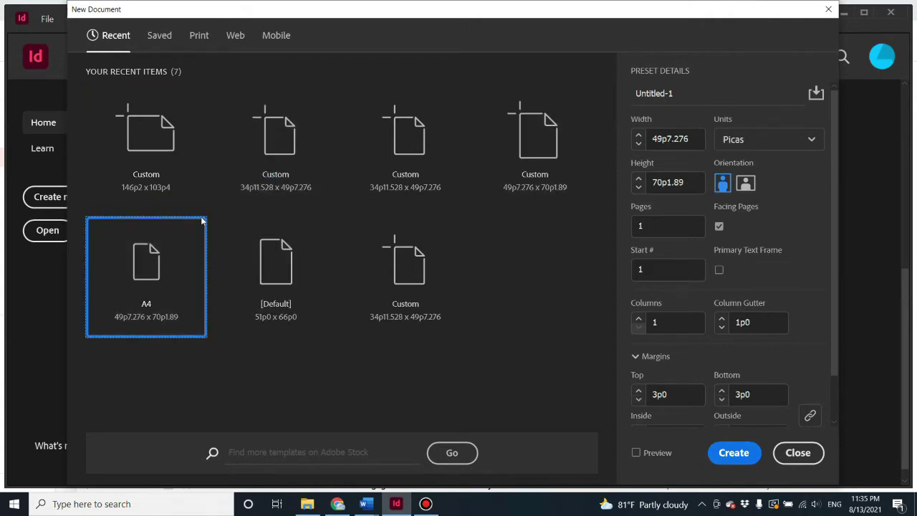
{"action": "left_click", "coordinate": [770, 141]}
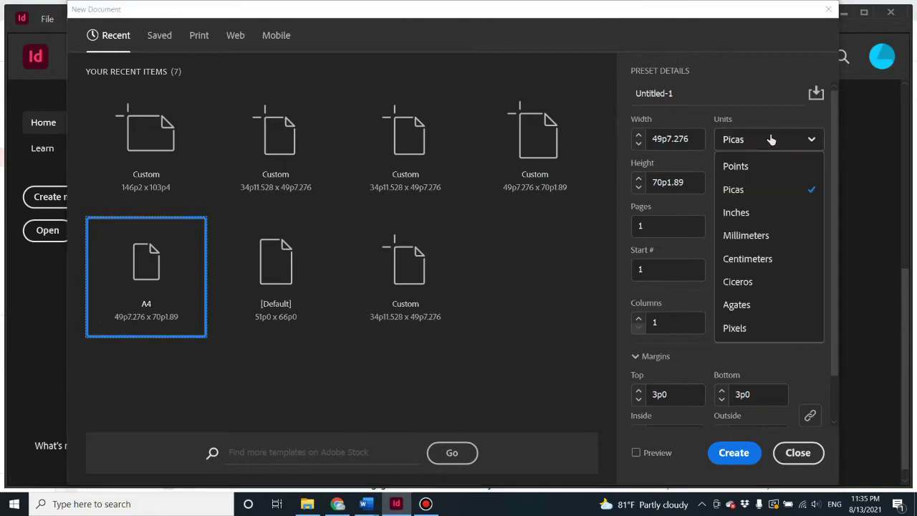
{"action": "left_click", "coordinate": [750, 259]}
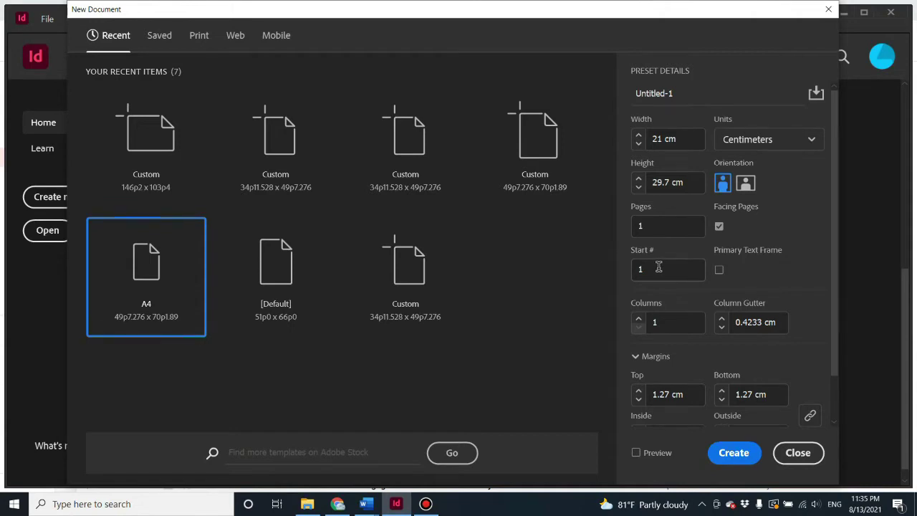
- Set the new document to 10 pages and create it
{"action": "double_click", "coordinate": [655, 228]}
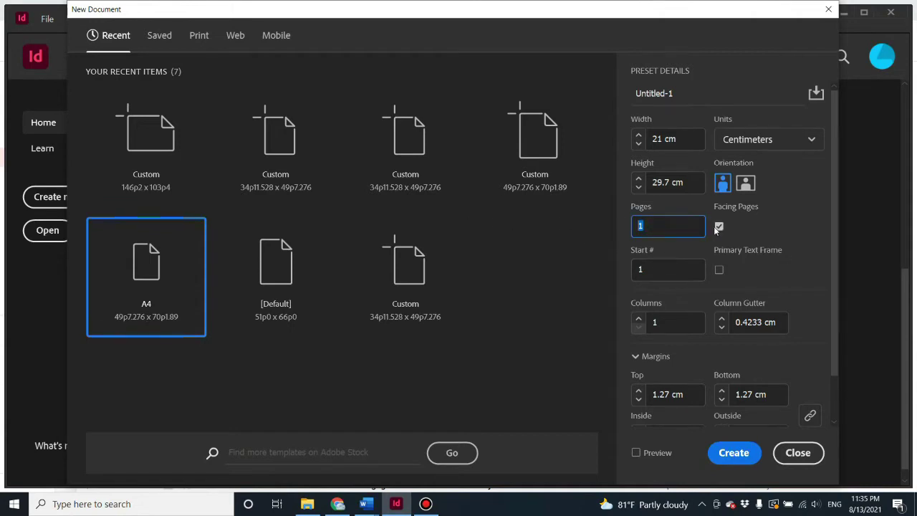
{"action": "type", "text": "10"}
{"action": "scroll", "coordinate": [671, 358], "scroll_direction": "down", "scroll_amount": 1}
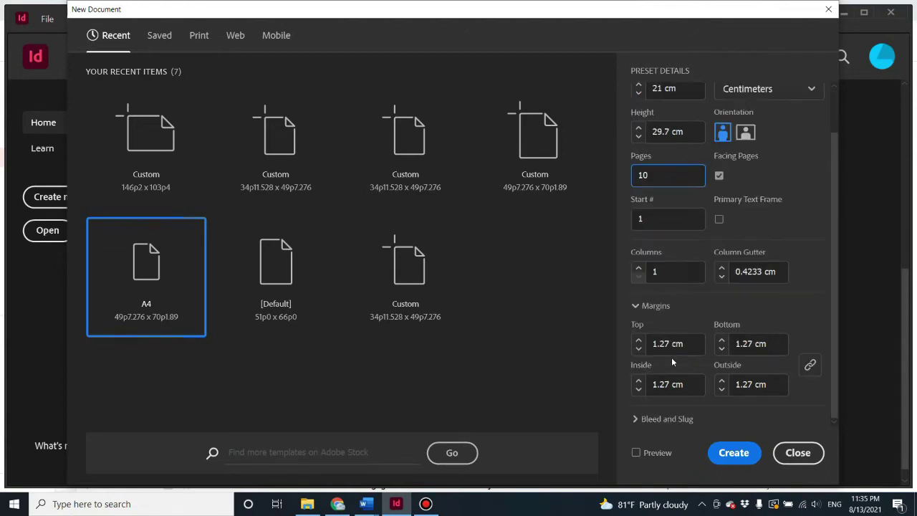
{"action": "left_click", "coordinate": [733, 459]}
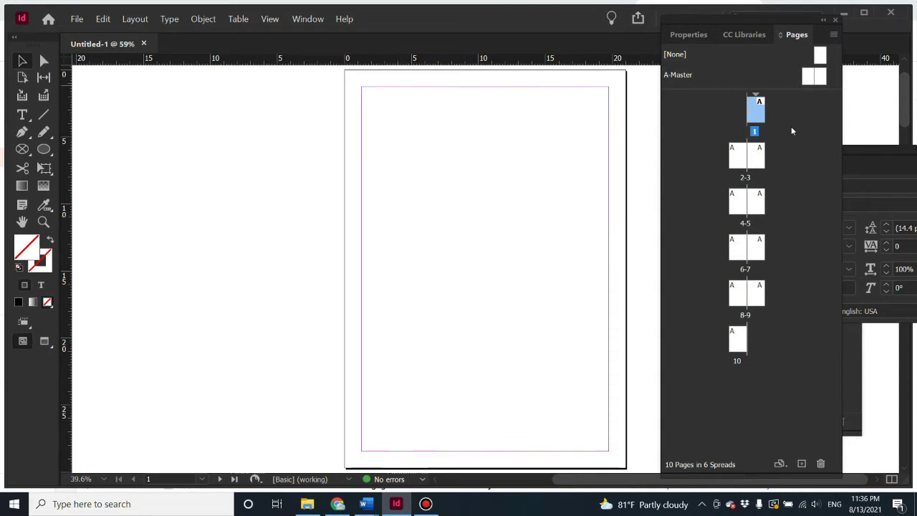
- Examine how the A-Master is assigned to the document's pages, from page 1 to page 10
{"action": "left_click", "coordinate": [22, 224]}
{"action": "left_click_drag", "start_coordinate": [544, 219], "coordinate": [542, 221]}
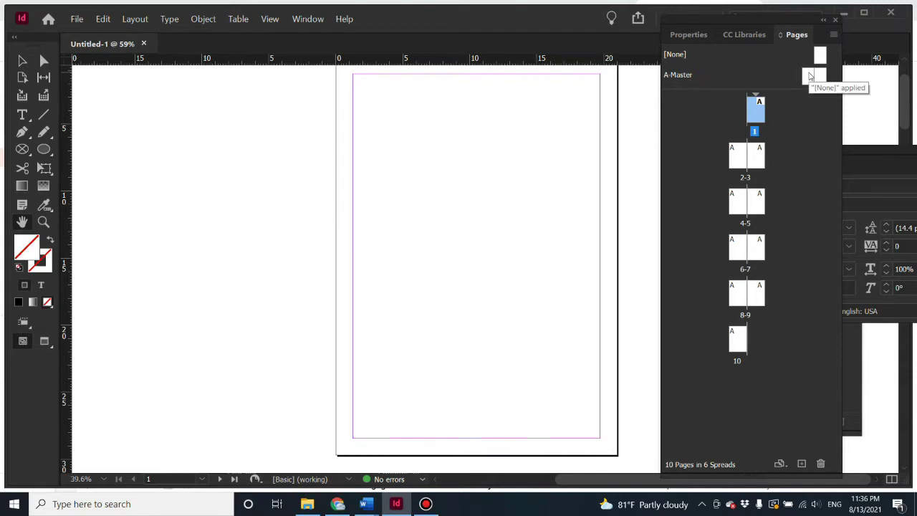
{"action": "left_click", "coordinate": [810, 76]}
{"action": "left_click", "coordinate": [756, 111]}
{"action": "left_click", "coordinate": [742, 156]}
{"action": "left_click_drag", "start_coordinate": [743, 24], "coordinate": [460, 50]}
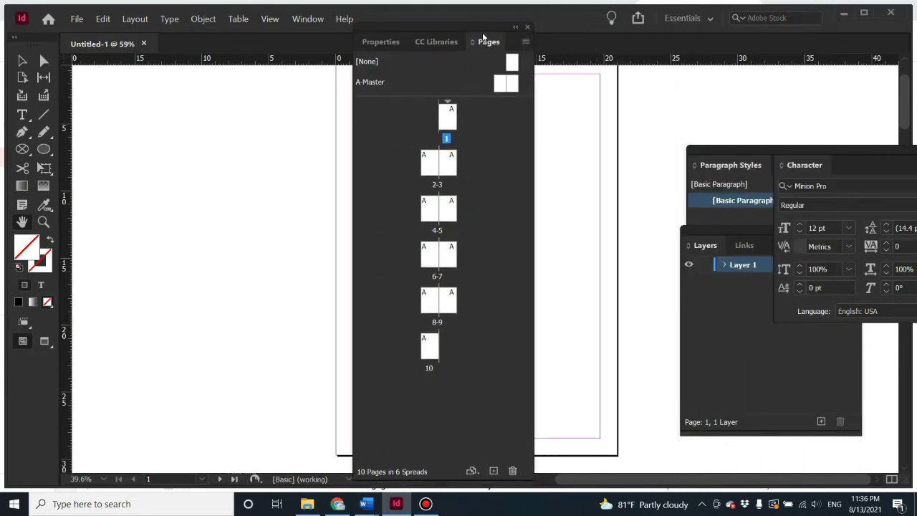
{"action": "left_click", "coordinate": [307, 19]}
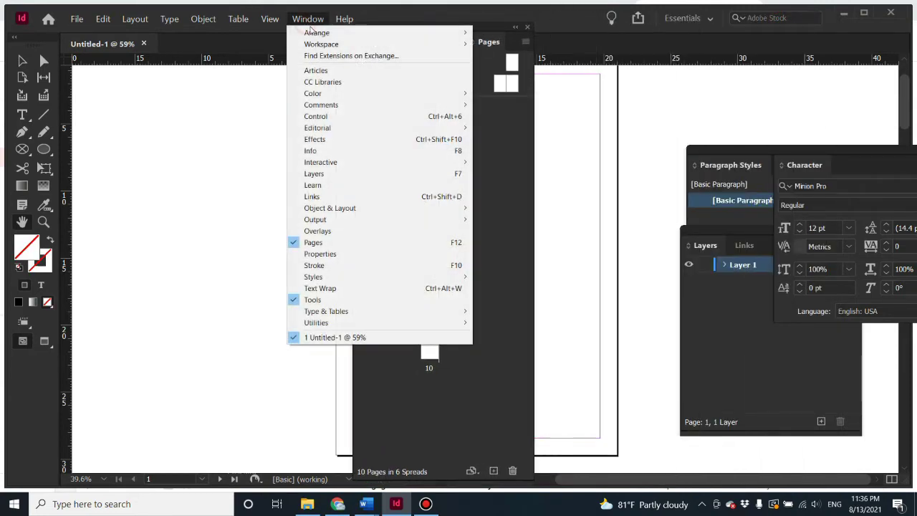
{"action": "left_click", "coordinate": [344, 255]}
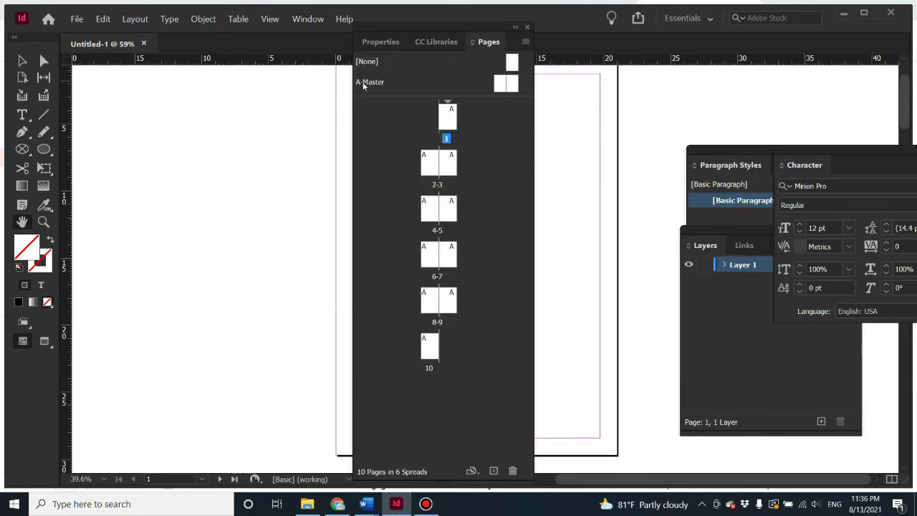
{"action": "left_click", "coordinate": [396, 86]}
{"action": "left_click_drag", "start_coordinate": [510, 87], "coordinate": [444, 99]}
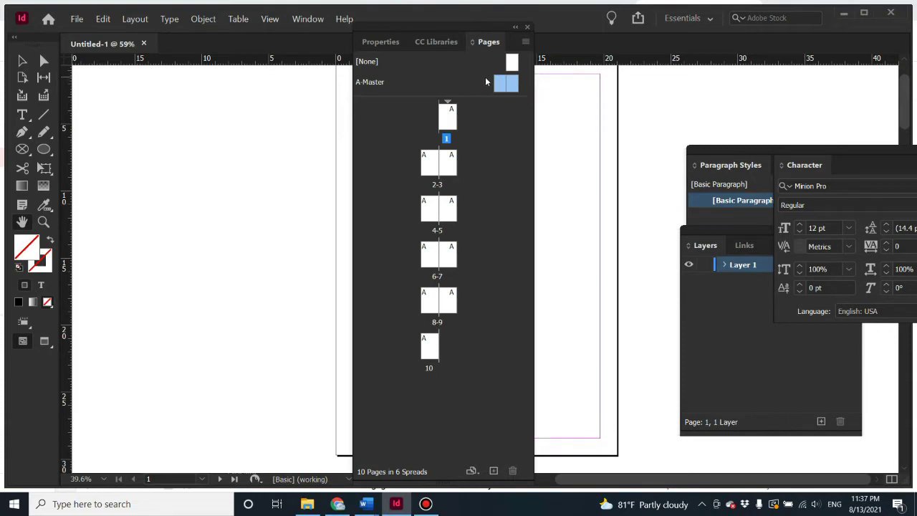
{"action": "mouse_move", "coordinate": [439, 117]}
{"action": "left_mouse_down"}
{"action": "mouse_move", "coordinate": [446, 153]}
{"action": "mouse_move", "coordinate": [433, 208]}
{"action": "mouse_move", "coordinate": [440, 277]}
{"action": "mouse_move", "coordinate": [427, 360]}
{"action": "left_mouse_up"}
{"action": "left_click", "coordinate": [443, 126]}
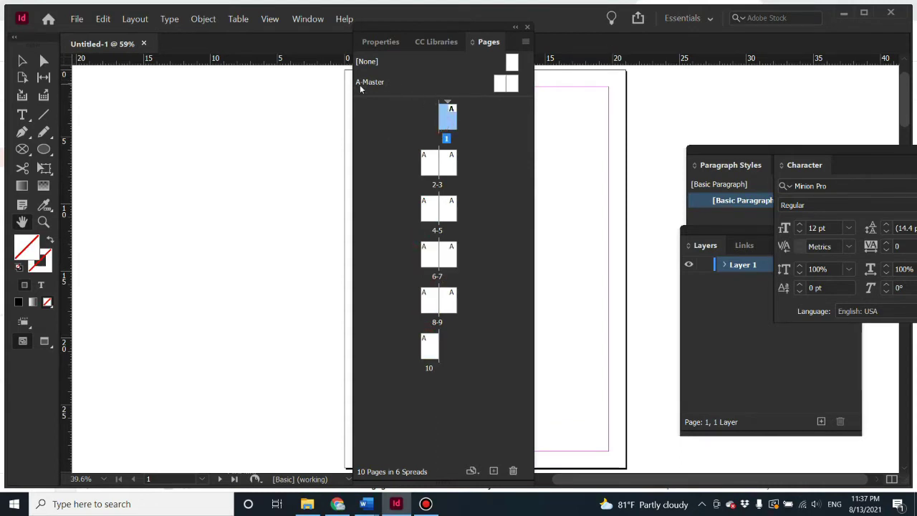
- Open the A-Master spread for editing, with its left page fully in view beside the page overview
{"action": "double_click", "coordinate": [499, 85]}
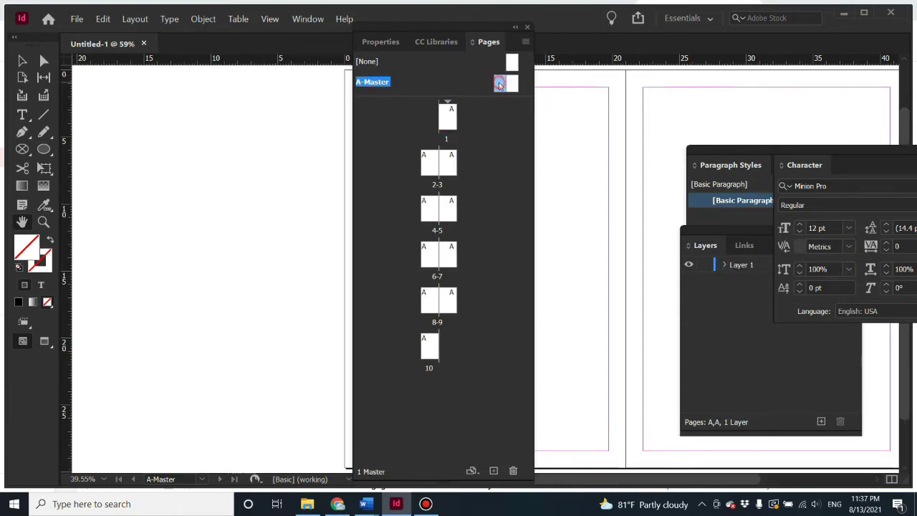
{"action": "left_click", "coordinate": [500, 85]}
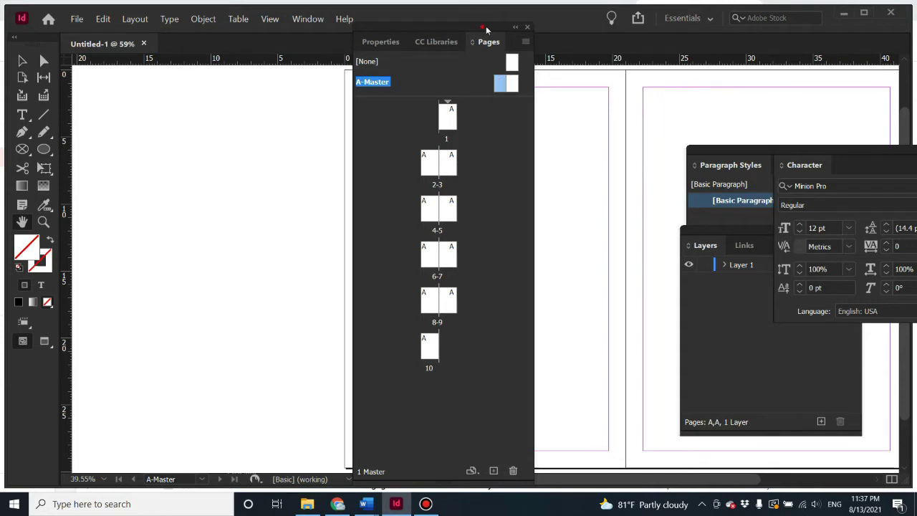
{"action": "left_click_drag", "start_coordinate": [482, 29], "coordinate": [906, 43]}
{"action": "left_click_drag", "start_coordinate": [510, 200], "coordinate": [307, 193]}
{"action": "left_click_drag", "start_coordinate": [890, 40], "coordinate": [356, 38]}
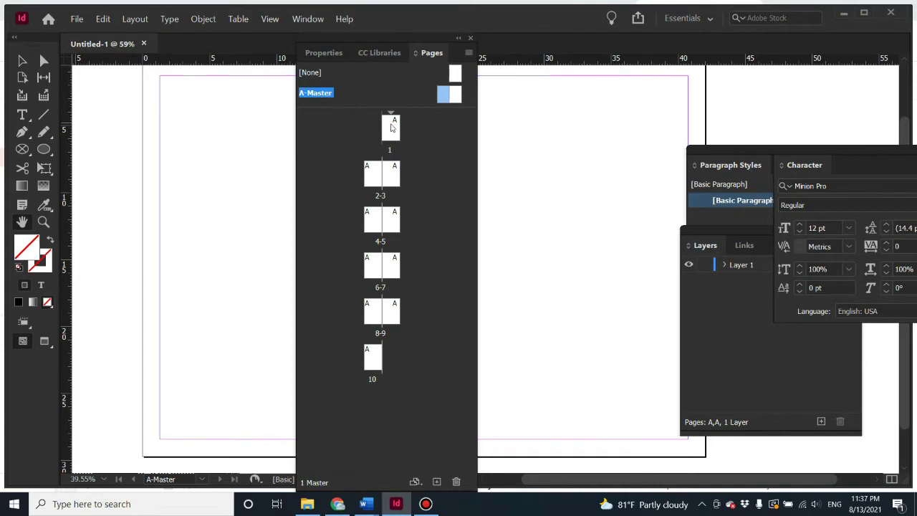
{"action": "left_click_drag", "start_coordinate": [391, 40], "coordinate": [706, 45]}
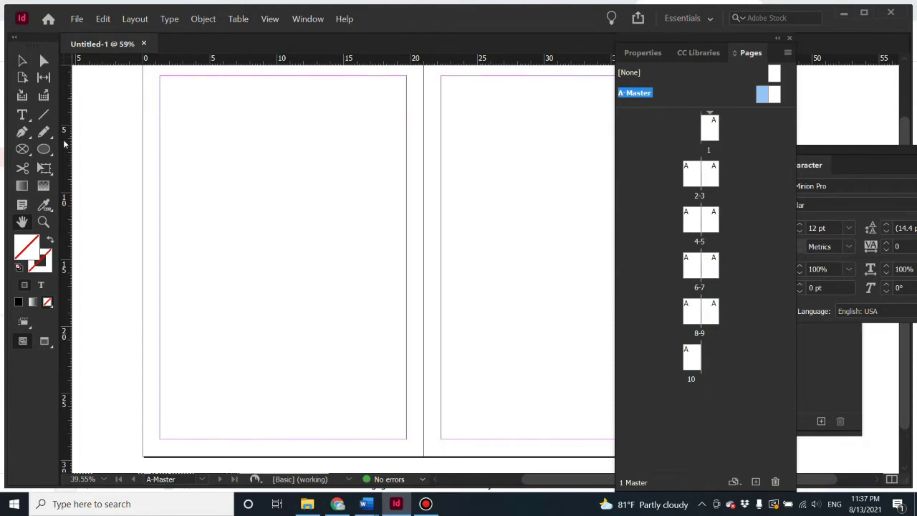
{"action": "scroll", "coordinate": [282, 122], "scroll_direction": "up", "scroll_amount": 1}
{"action": "scroll", "coordinate": [279, 122], "scroll_direction": "down", "scroll_amount": 1}
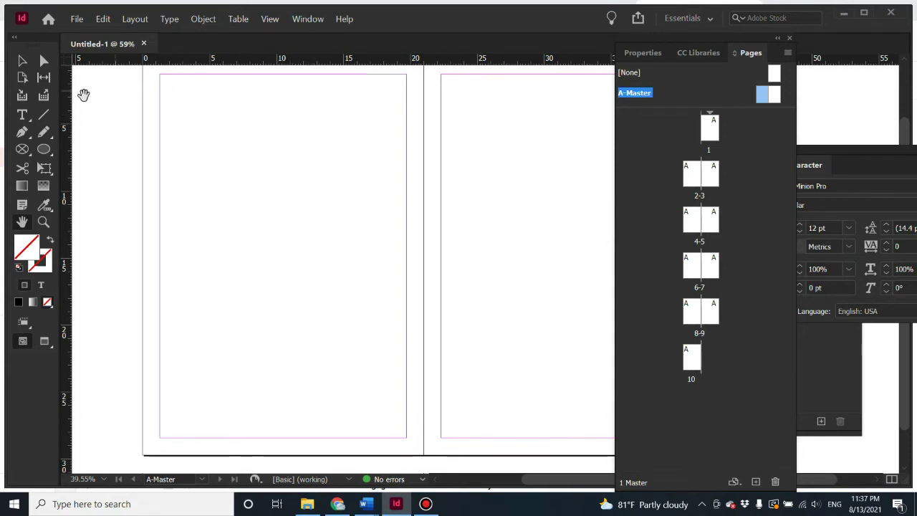
- Draw a small text frame in the lower-left margin corner of the left A-Master page and insert a Current Page Number marker
{"action": "left_click", "coordinate": [22, 119]}
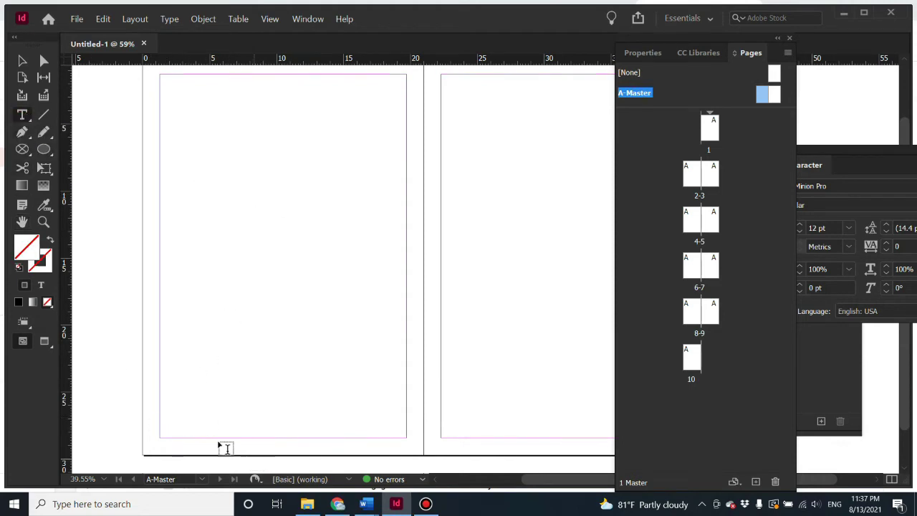
{"action": "left_click_drag", "start_coordinate": [160, 424], "coordinate": [197, 437]}
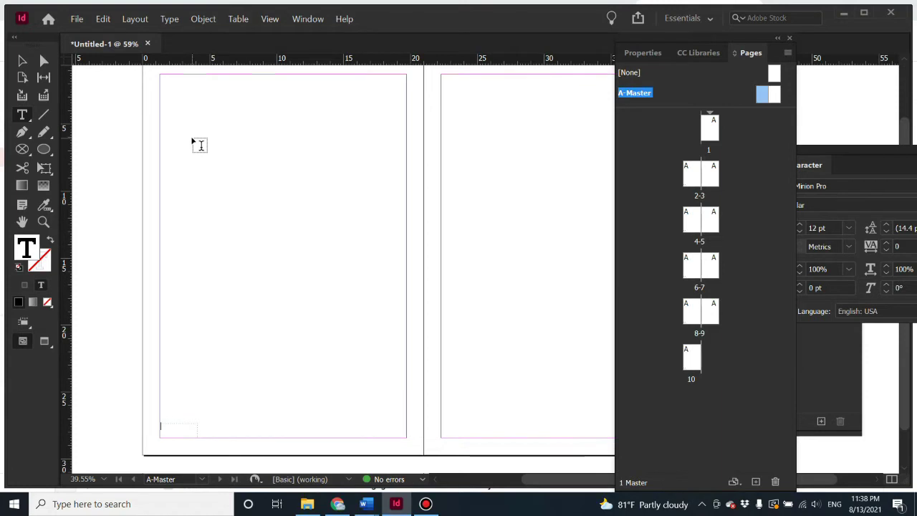
{"action": "key", "text": "super+plus"}
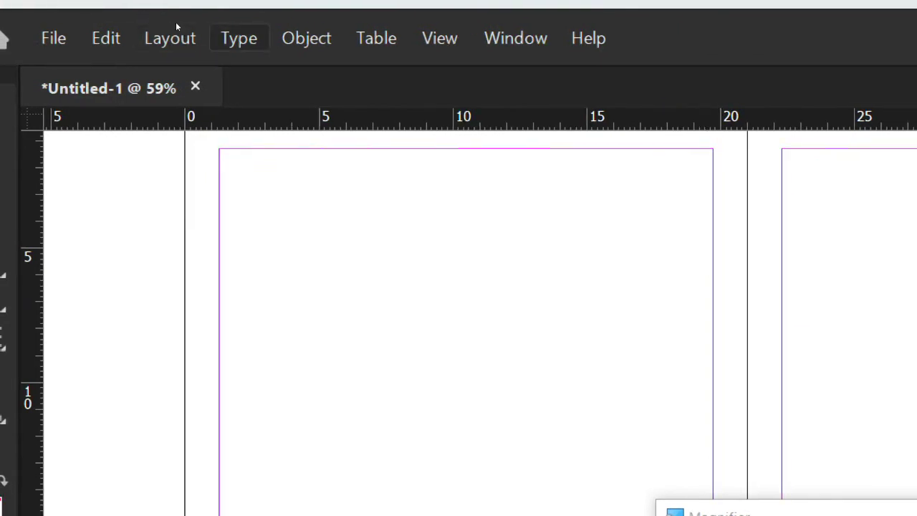
{"action": "left_click", "coordinate": [238, 38]}
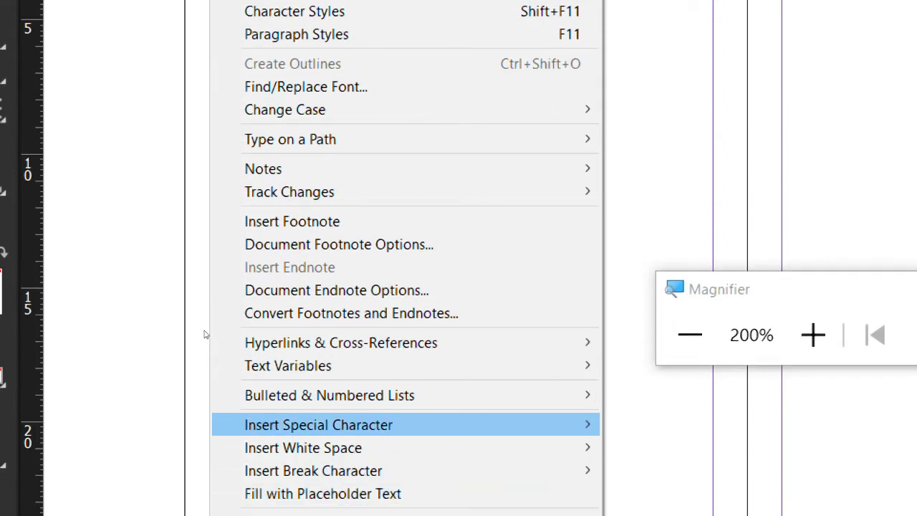
{"action": "mouse_move", "coordinate": [318, 424]}
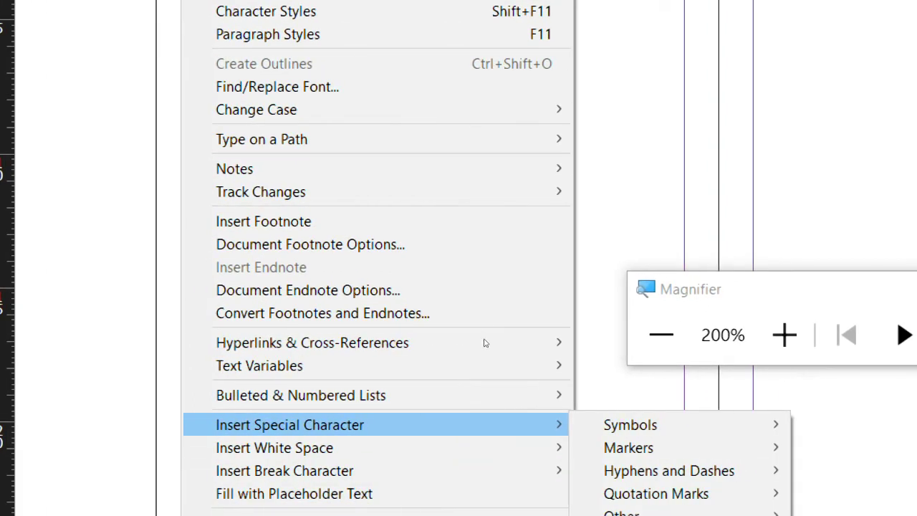
{"action": "mouse_move", "coordinate": [657, 447]}
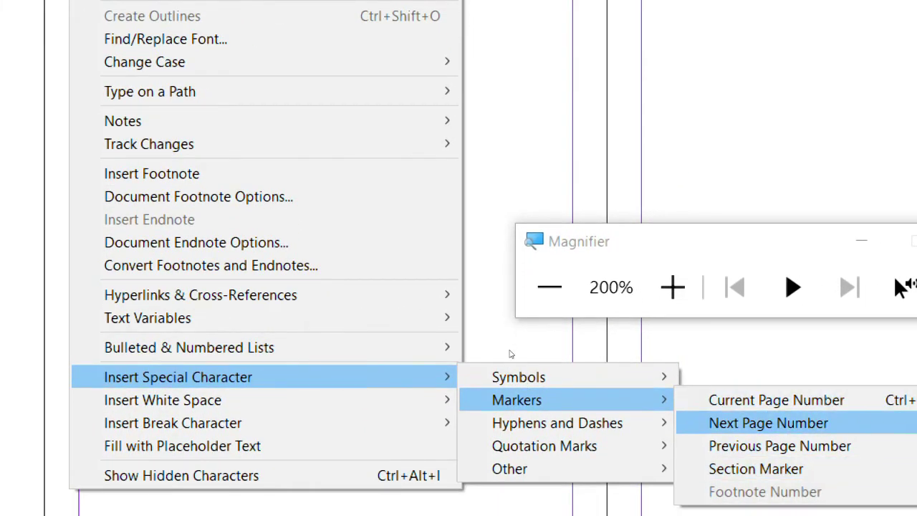
{"action": "key", "text": "Up"}
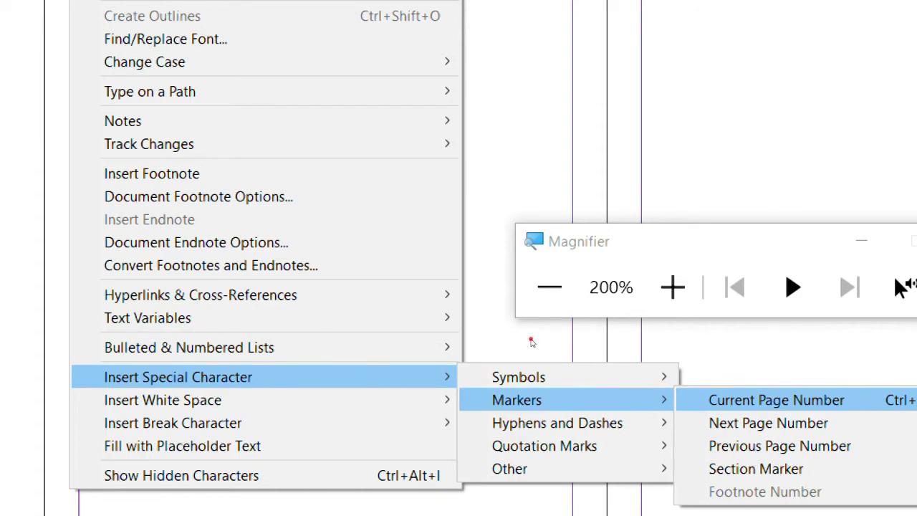
{"action": "key", "text": "Return"}
{"action": "scroll", "coordinate": [189, 293], "scroll_direction": "down", "scroll_amount": 2}
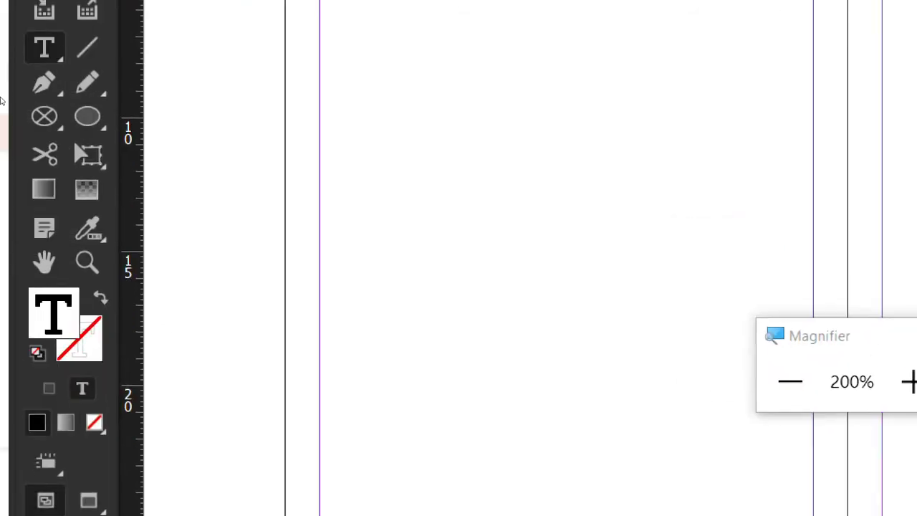
{"action": "key", "text": "Escape"}
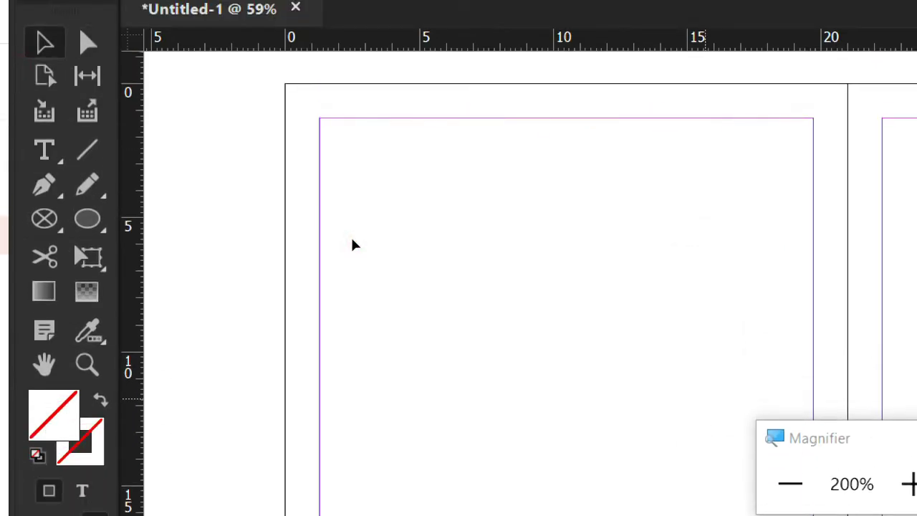
- Magnify and examine the page number frame in the lower-left corner of the left A-Master page
{"action": "key", "text": "ctrl+minus"}
{"action": "key", "text": "ctrl+minus"}
{"action": "key", "text": "ctrl+minus"}
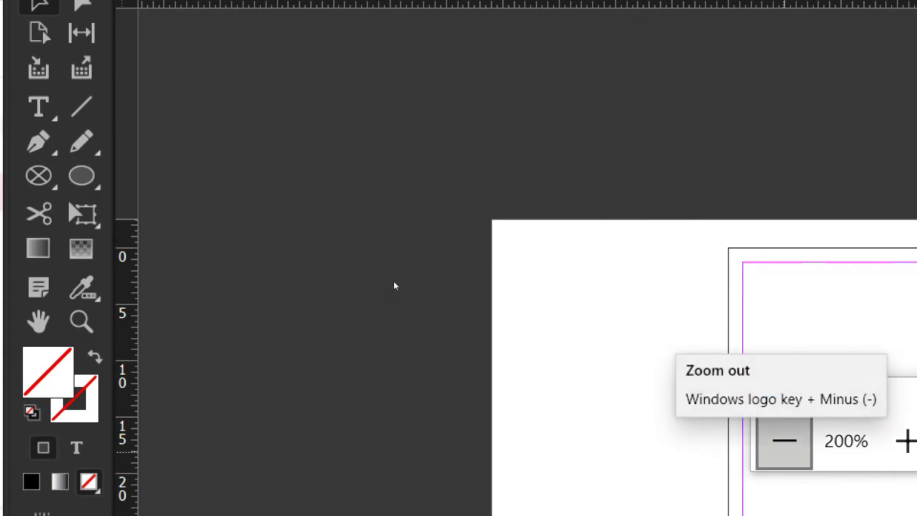
{"action": "left_click", "coordinate": [783, 440]}
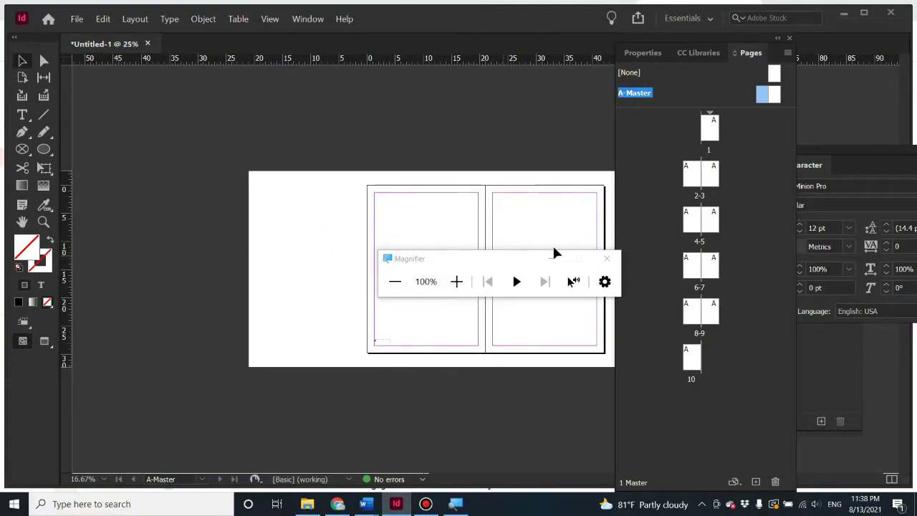
{"action": "left_click", "coordinate": [606, 258]}
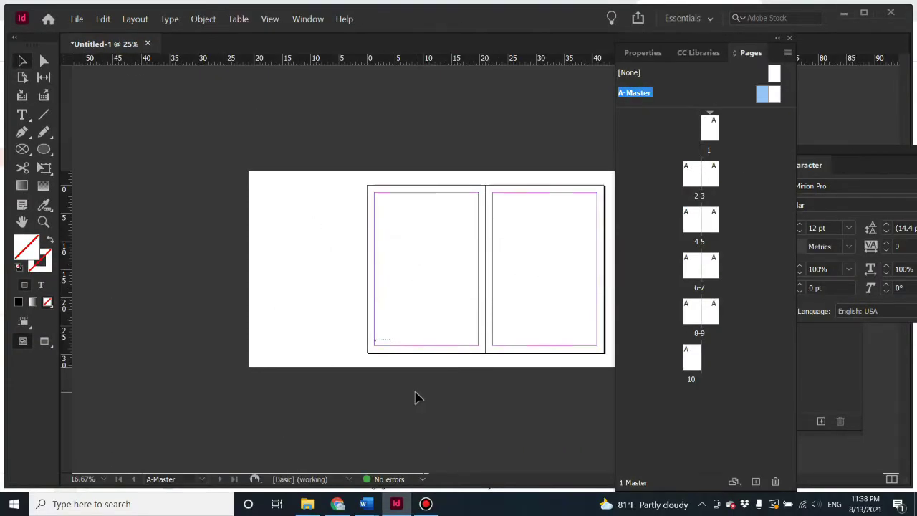
{"action": "key", "text": "super+plus"}
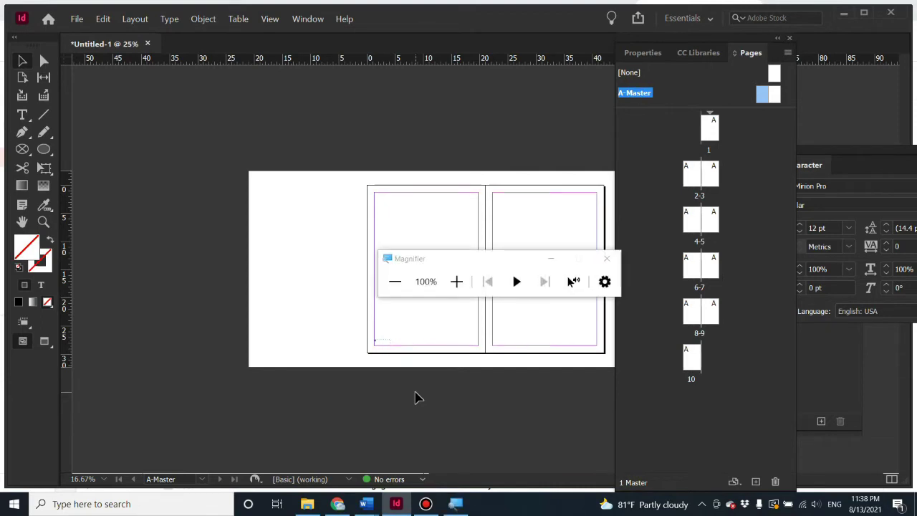
{"action": "key", "text": "super+plus"}
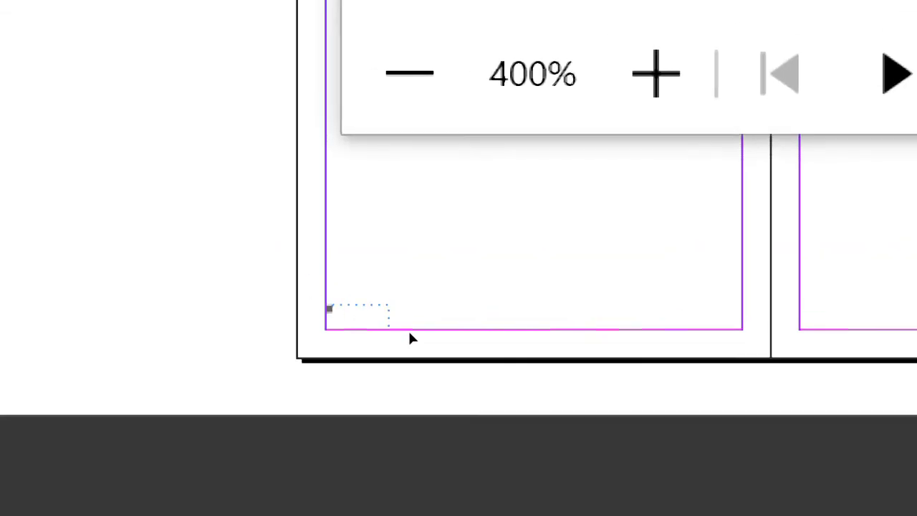
- Return the screen magnification to 100%, close Magnifier, and select the A-Master spread in the page overview
{"action": "key", "text": "ctrl+equal"}
{"action": "key", "text": "super+minus"}
{"action": "key", "text": "super+minus"}
{"action": "key", "text": "super+minus"}
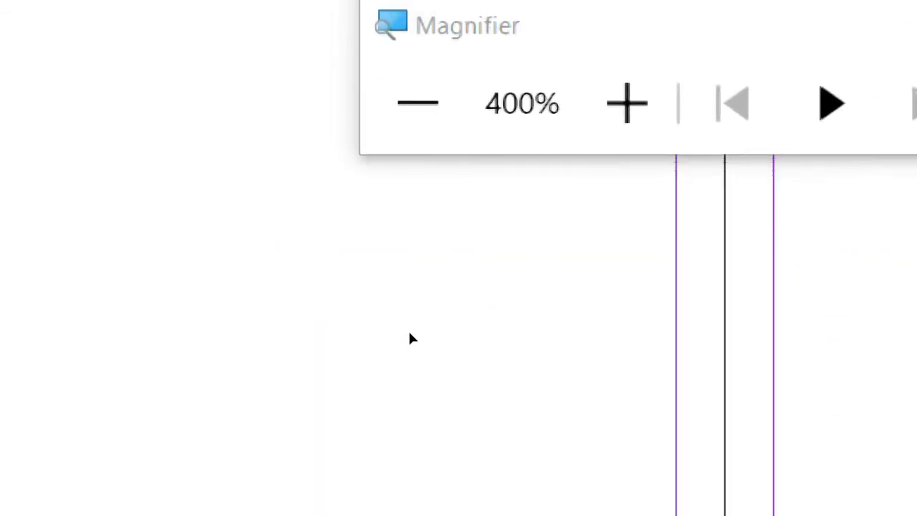
{"action": "key", "text": "ctrl+equal"}
{"action": "key", "text": "ctrl+equal"}
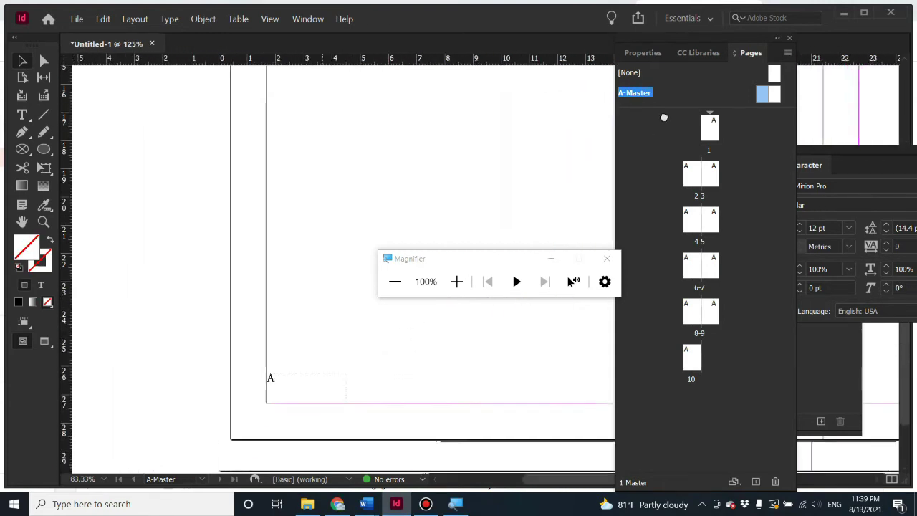
{"action": "left_click", "coordinate": [606, 259]}
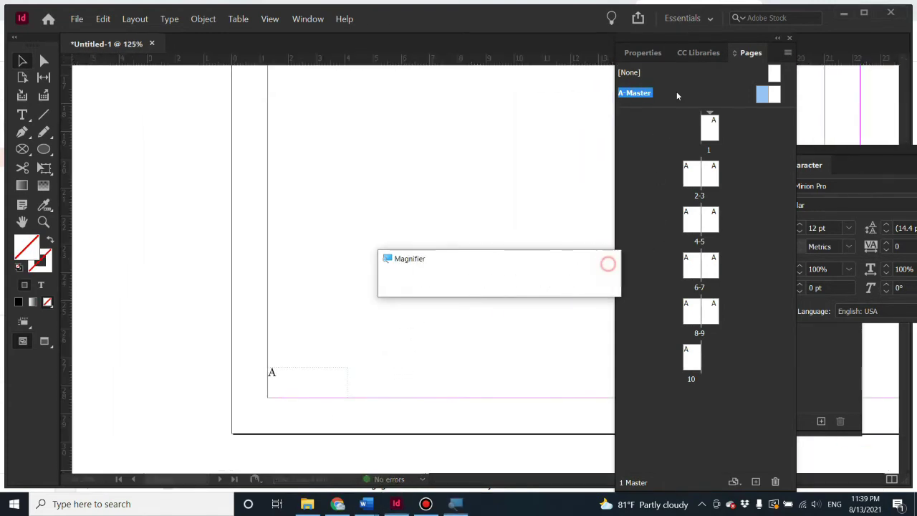
{"action": "left_click", "coordinate": [636, 96]}
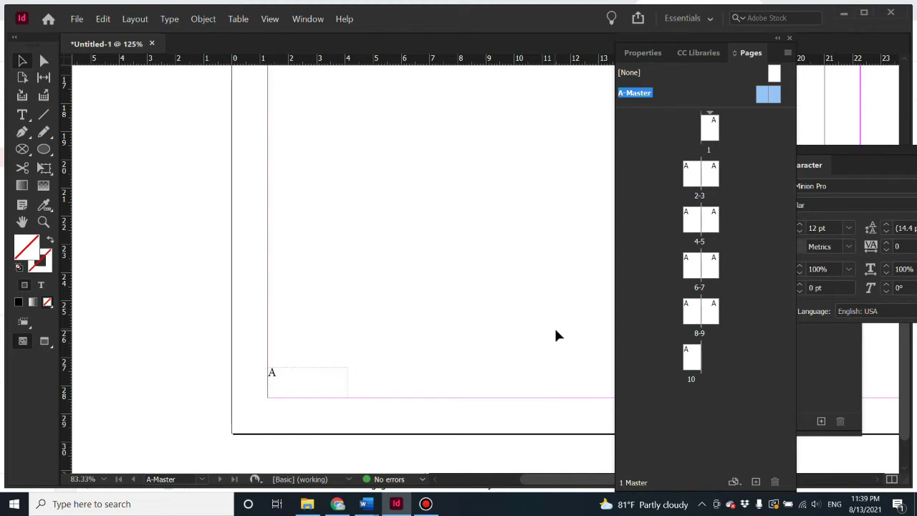
- Duplicate the page number frame from the left A-Master page into the lower-right margin corner of the right A-Master page
{"action": "left_click", "coordinate": [277, 378]}
{"action": "left_click", "coordinate": [567, 320]}
{"action": "left_click_drag", "start_coordinate": [563, 346], "coordinate": [375, 298]}
{"action": "left_click", "coordinate": [118, 335]}
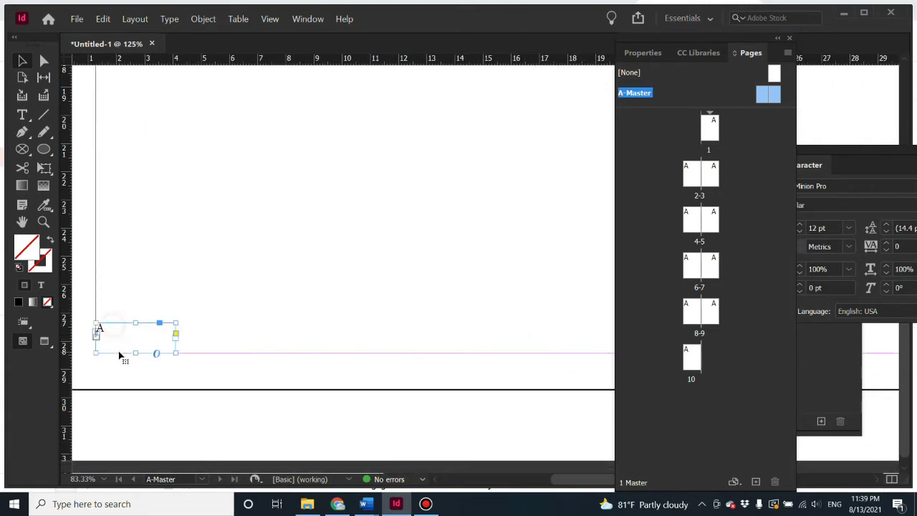
{"action": "left_click_drag", "start_coordinate": [126, 336], "coordinate": [496, 351]}
{"action": "left_click_drag", "start_coordinate": [542, 264], "coordinate": [254, 245]}
{"action": "left_click_drag", "start_coordinate": [208, 328], "coordinate": [497, 334]}
{"action": "left_click_drag", "start_coordinate": [497, 378], "coordinate": [170, 356]}
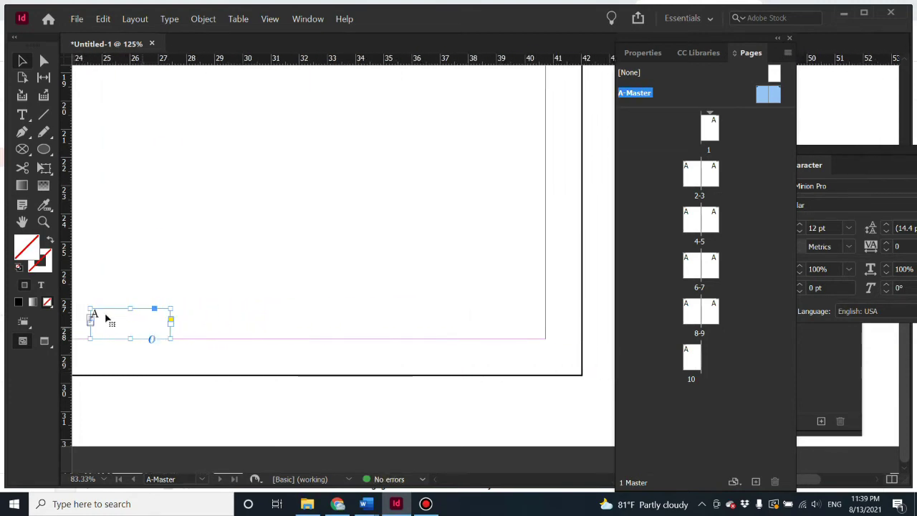
{"action": "left_click_drag", "start_coordinate": [104, 318], "coordinate": [532, 326]}
{"action": "left_click", "coordinate": [517, 379]}
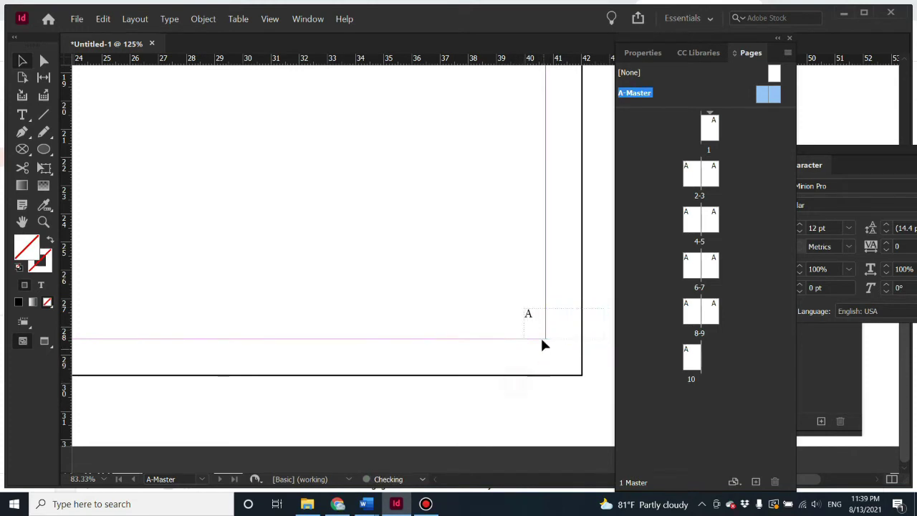
- Try shifting the page number frame on the left A-Master page inward, and undo the move
{"action": "scroll", "coordinate": [294, 343], "scroll_direction": "left", "scroll_amount": 10}
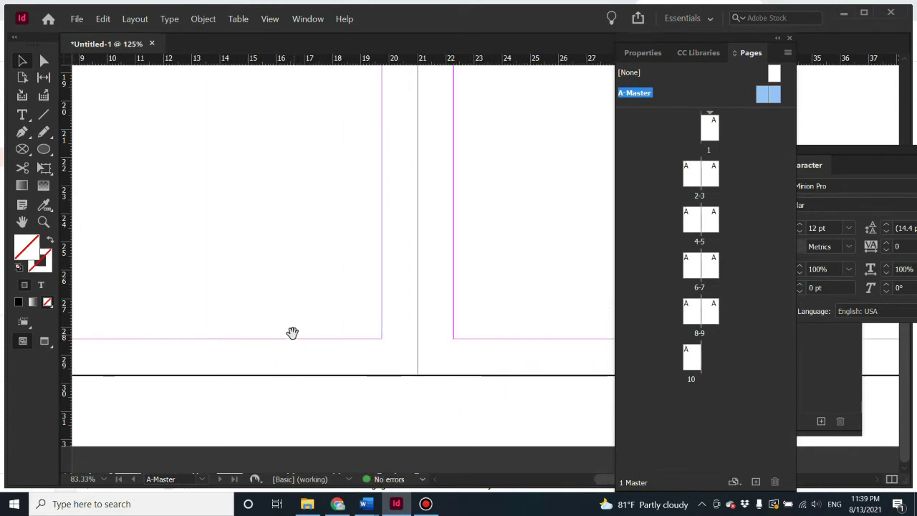
{"action": "left_click", "coordinate": [195, 318]}
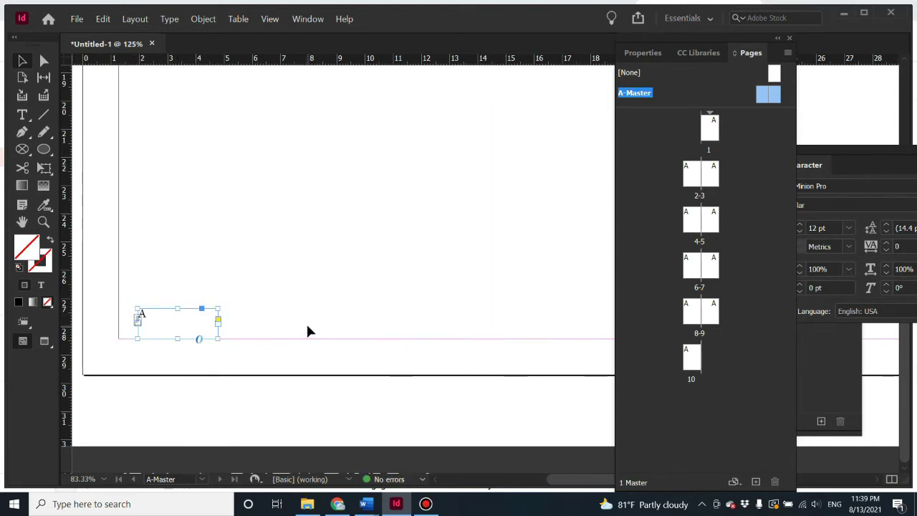
{"action": "key", "text": "ctrl+z"}
{"action": "left_click", "coordinate": [341, 309]}
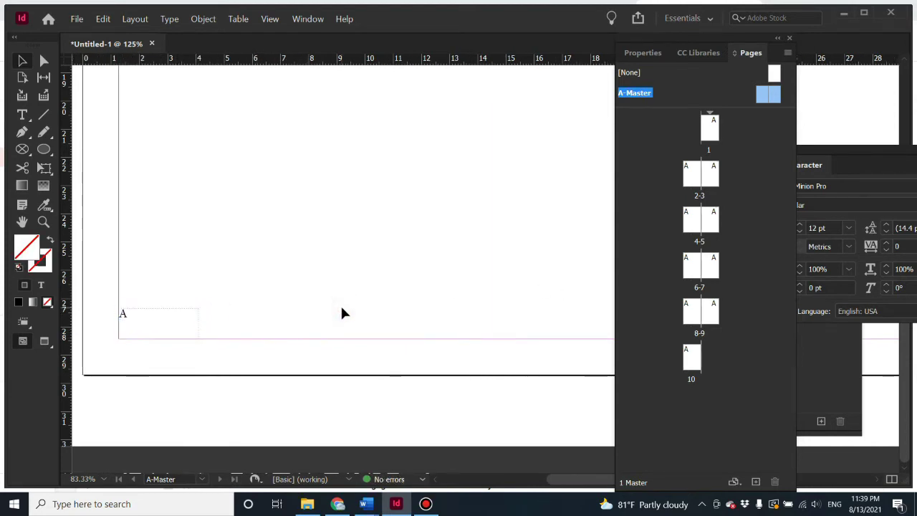
- Move the page overview clear of the layout and bring both pages of the A-Master spread fully into view
{"action": "left_click_drag", "start_coordinate": [746, 55], "coordinate": [860, 44]}
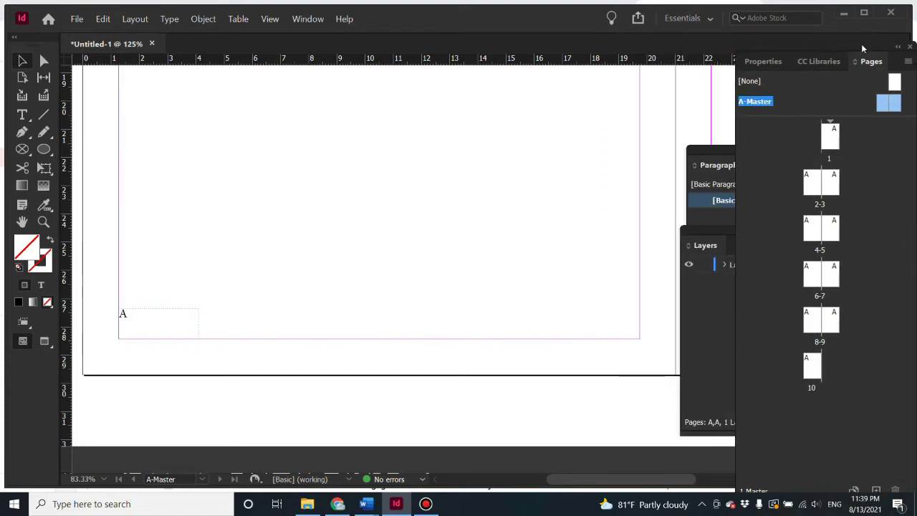
{"action": "key", "text": "ctrl+minus"}
{"action": "key", "text": "ctrl+minus"}
{"action": "key", "text": "ctrl+minus"}
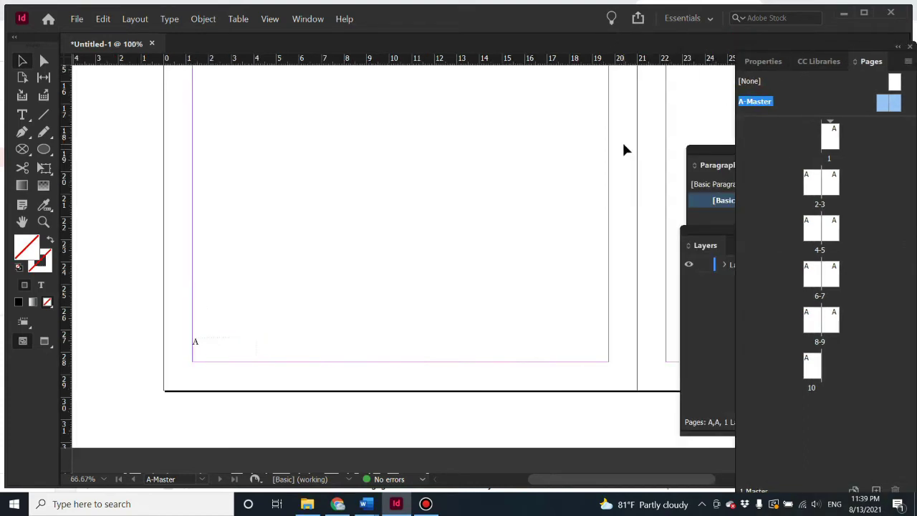
{"action": "left_click_drag", "start_coordinate": [620, 172], "coordinate": [467, 148]}
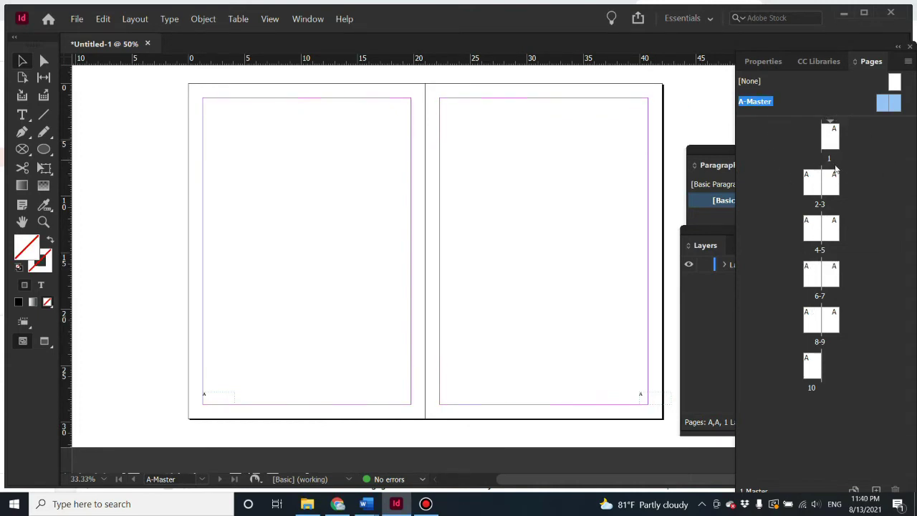
- Examine the automatic page numbers at the bottom of the document's pages, from page 1 through page 10
{"action": "double_click", "coordinate": [829, 137]}
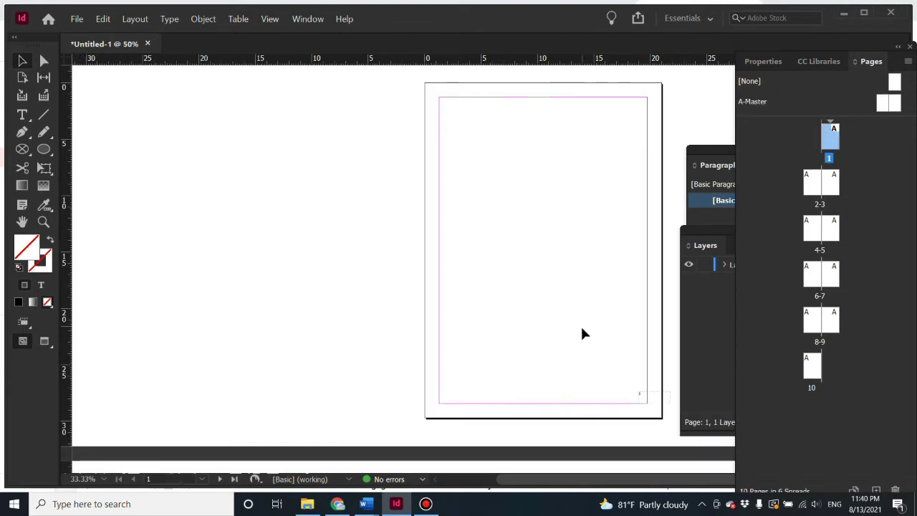
{"action": "scroll", "coordinate": [582, 331], "scroll_direction": "down", "scroll_amount": 3}
{"action": "scroll", "coordinate": [598, 333], "scroll_direction": "down", "scroll_amount": 6}
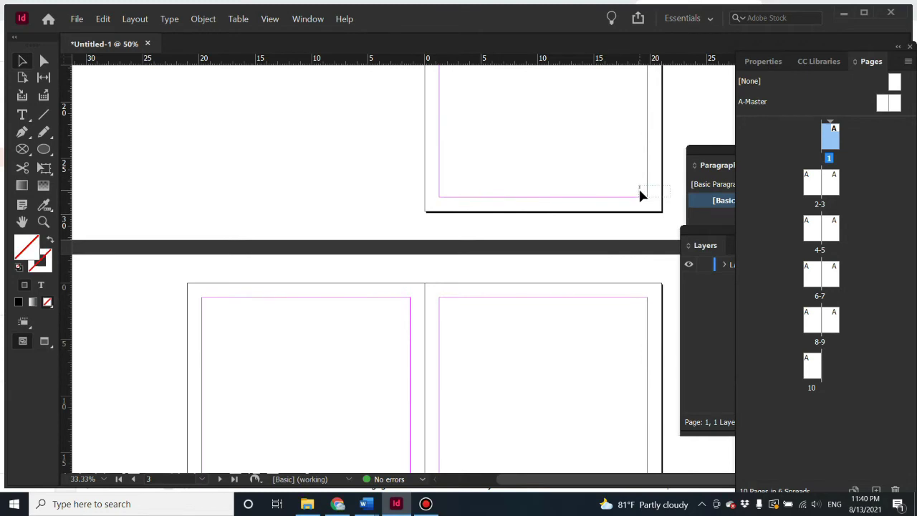
{"action": "scroll", "coordinate": [612, 160], "scroll_direction": "up", "scroll_amount": 10}
{"action": "scroll", "coordinate": [609, 265], "scroll_direction": "down", "scroll_amount": 6}
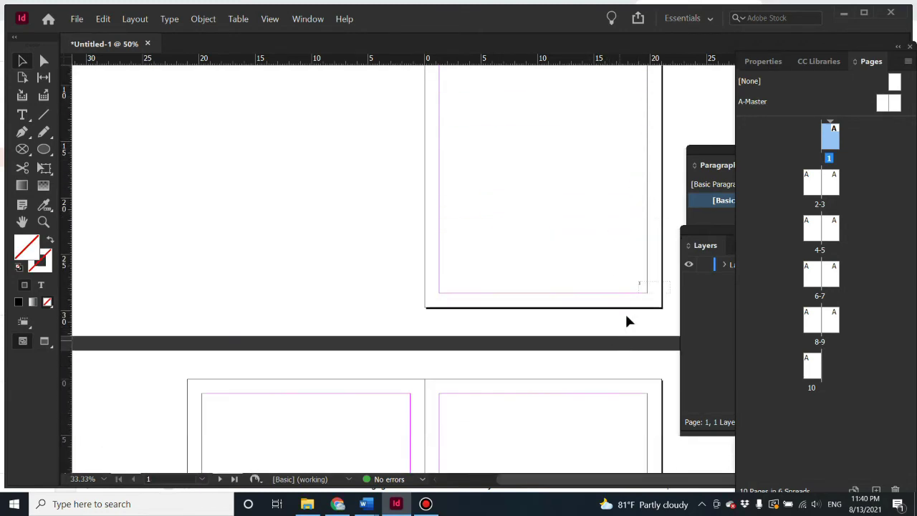
{"action": "scroll", "coordinate": [493, 309], "scroll_direction": "down", "scroll_amount": 18}
{"action": "scroll", "coordinate": [401, 326], "scroll_direction": "down", "scroll_amount": 2}
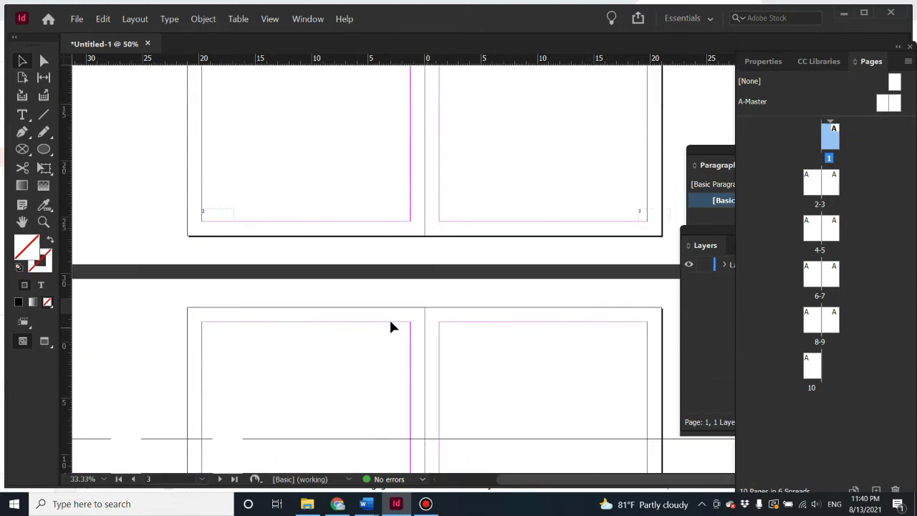
{"action": "scroll", "coordinate": [373, 312], "scroll_direction": "down", "scroll_amount": 10}
{"action": "scroll", "coordinate": [354, 318], "scroll_direction": "down", "scroll_amount": 20}
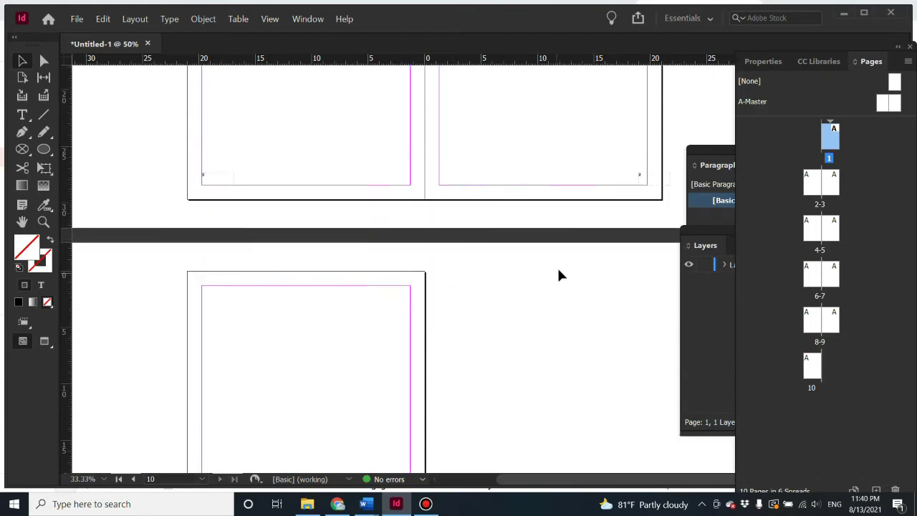
{"action": "scroll", "coordinate": [362, 365], "scroll_direction": "down", "scroll_amount": 8}
{"action": "key", "text": "super"}
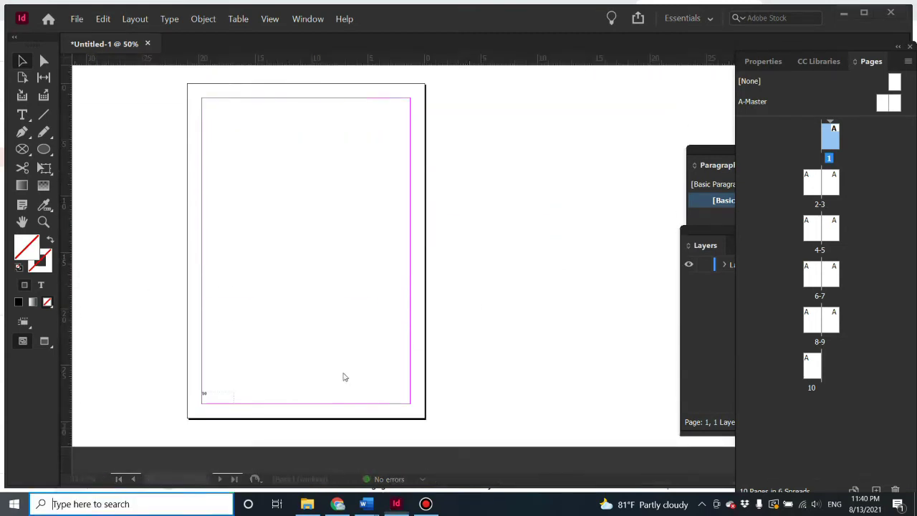
{"action": "left_click", "coordinate": [487, 327]}
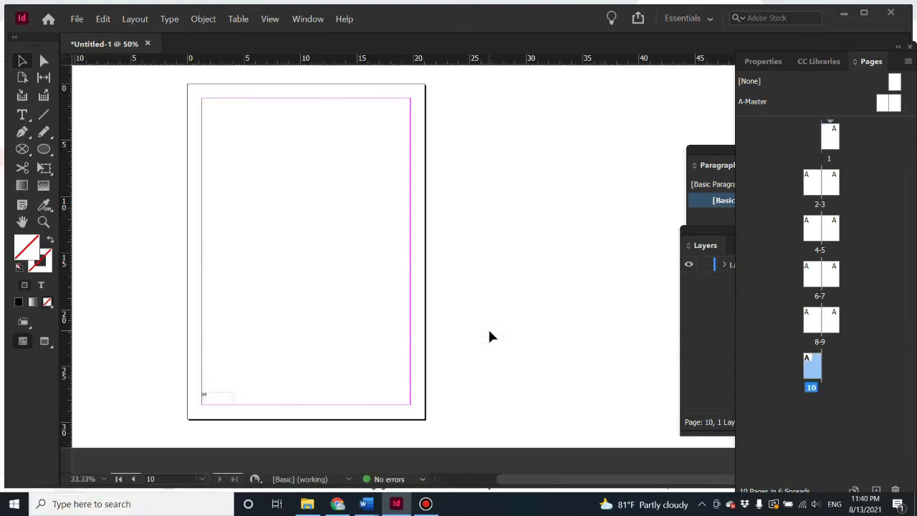
{"action": "scroll", "coordinate": [489, 336], "scroll_direction": "up", "scroll_amount": 1}
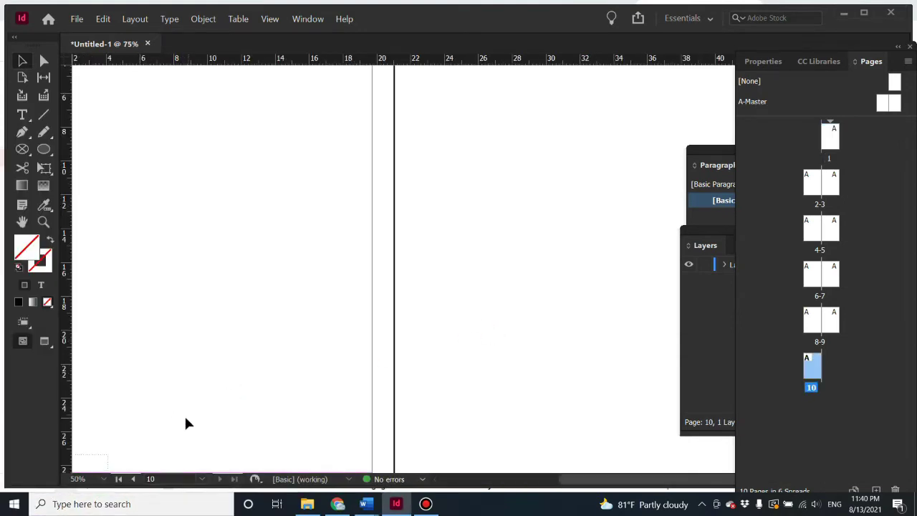
{"action": "scroll", "coordinate": [207, 387], "scroll_direction": "down", "scroll_amount": 3}
{"action": "scroll", "coordinate": [207, 387], "scroll_direction": "left", "scroll_amount": 5}
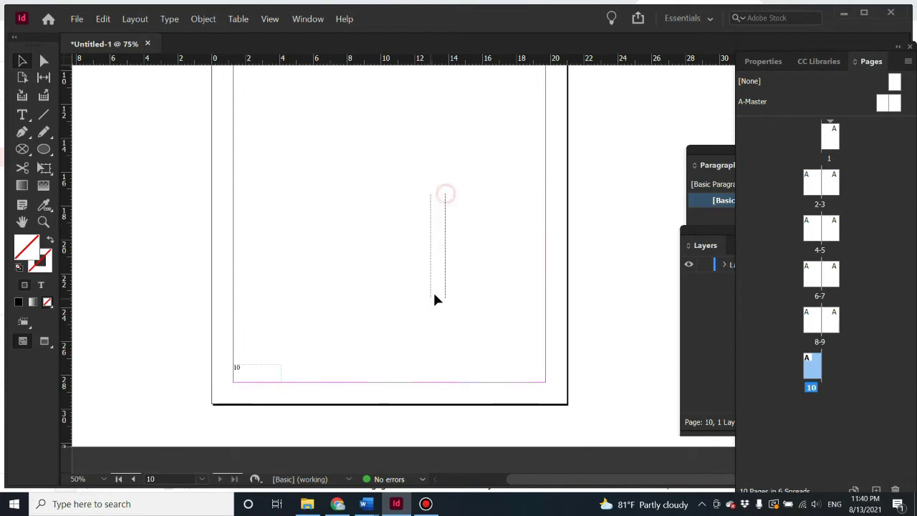
- Open the A-Master spread for editing again, with the upper part of its left page in view
{"action": "left_click", "coordinate": [830, 138]}
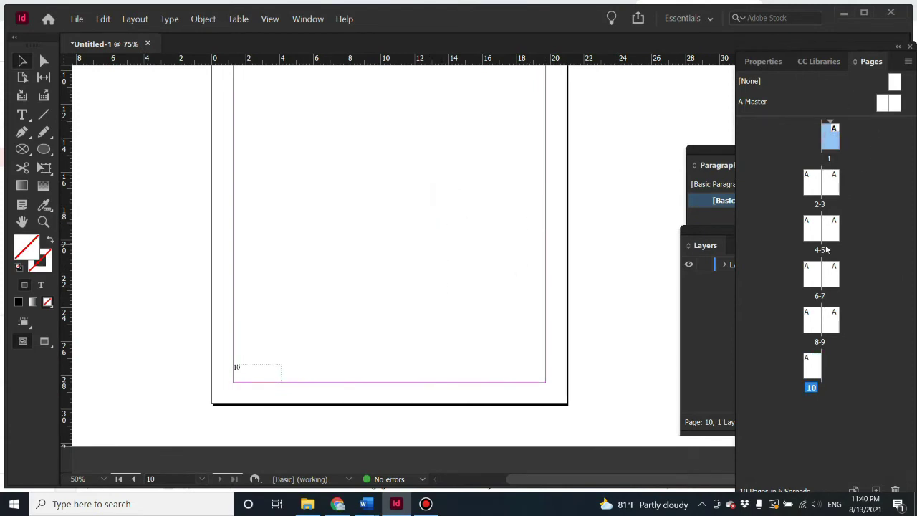
{"action": "left_click", "coordinate": [812, 185]}
{"action": "left_click", "coordinate": [811, 367]}
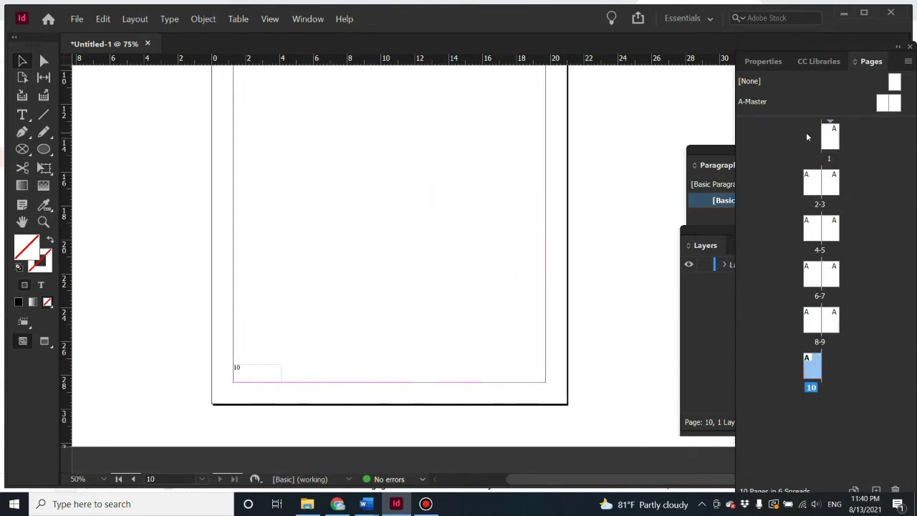
{"action": "left_click", "coordinate": [764, 103]}
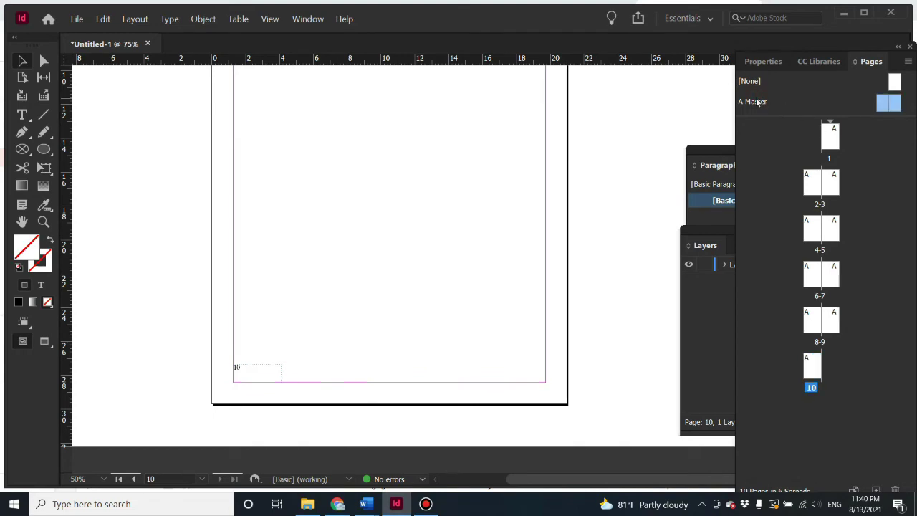
{"action": "double_click", "coordinate": [757, 102]}
{"action": "left_click_drag", "start_coordinate": [503, 201], "coordinate": [418, 305]}
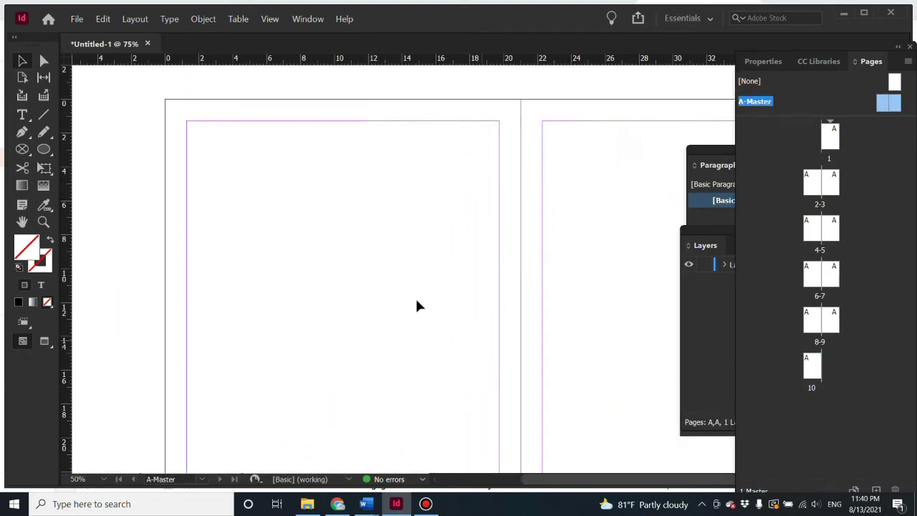
- Draw a text frame across the top margin near the inner edge of the left A-Master page and enter "Chapter 1"
{"action": "left_click", "coordinate": [42, 149]}
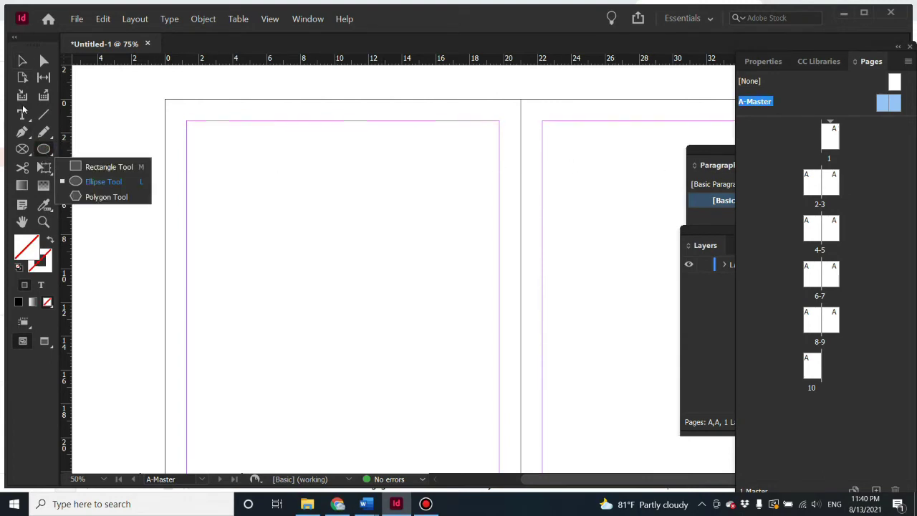
{"action": "key", "text": "t"}
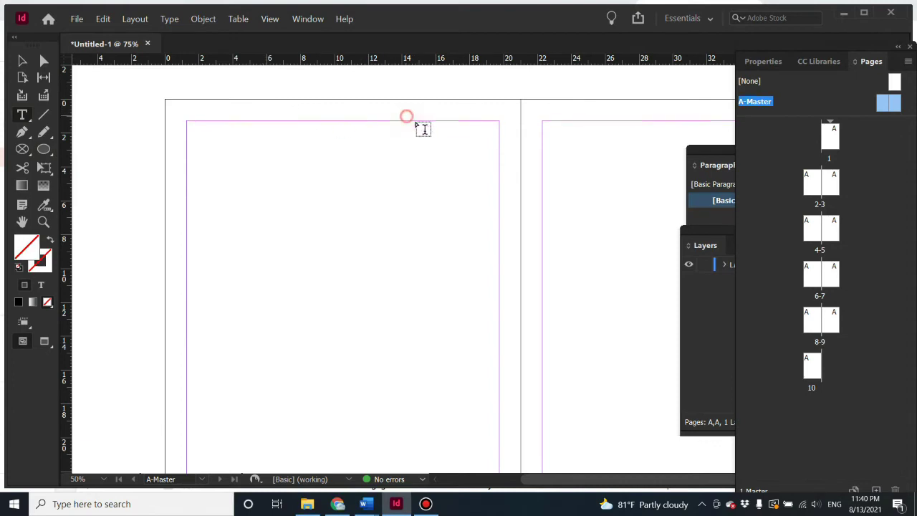
{"action": "left_click_drag", "start_coordinate": [396, 109], "coordinate": [494, 136]}
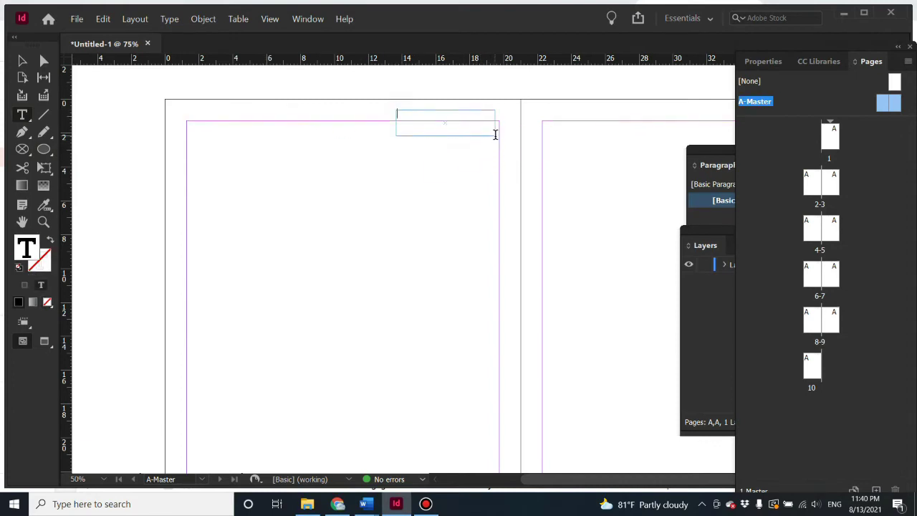
{"action": "type", "text": "c"}
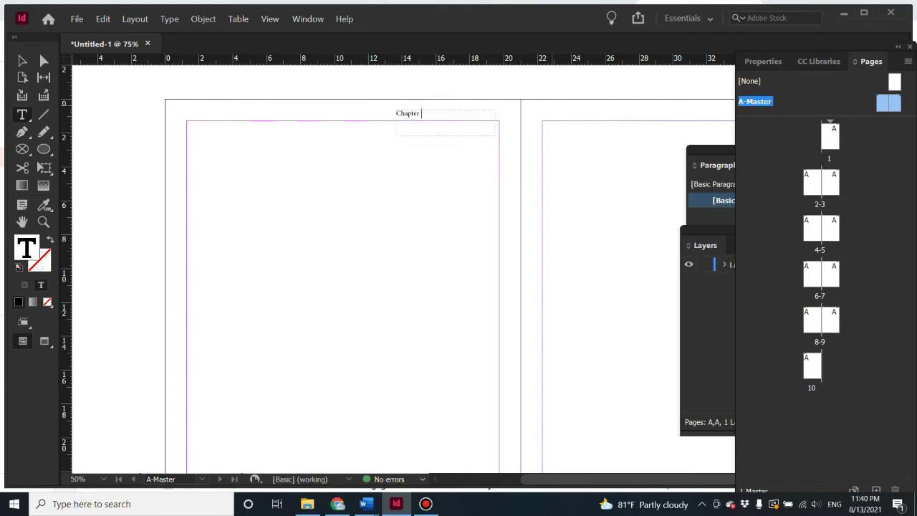
{"action": "type", "text": "hapter 1"}
- Move the Chapter 1 frame toward the inner edge of the left A-Master page and narrow it to end at the margin
{"action": "left_click", "coordinate": [23, 62]}
{"action": "left_click_drag", "start_coordinate": [423, 125], "coordinate": [472, 116]}
{"action": "left_click", "coordinate": [491, 191]}
{"action": "left_click", "coordinate": [490, 127]}
{"action": "left_click_drag", "start_coordinate": [548, 121], "coordinate": [499, 120]}
{"action": "left_click_drag", "start_coordinate": [578, 214], "coordinate": [343, 215]}
{"action": "left_click", "coordinate": [427, 179]}
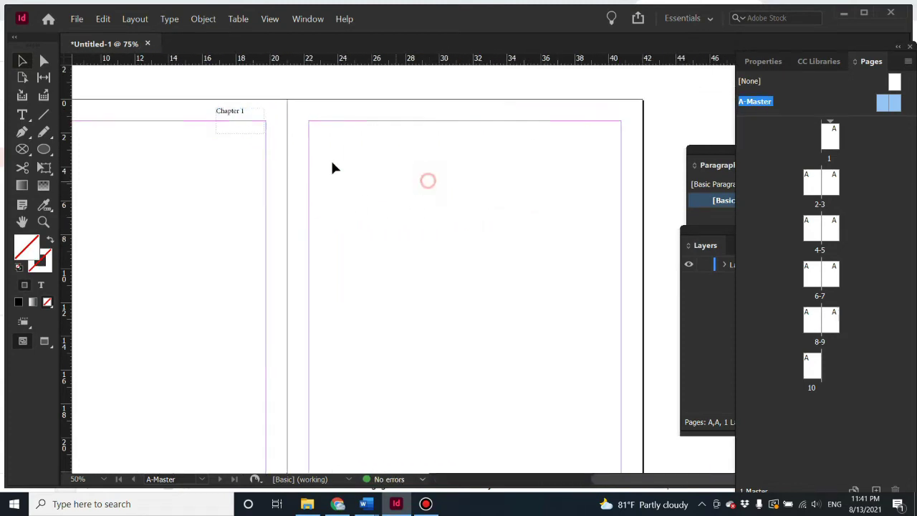
- Examine the Chapter 1 header on the left A-Master page against the document's right-hand pages, from page 1 to page 9
{"action": "left_click", "coordinate": [233, 122]}
{"action": "left_click", "coordinate": [439, 233]}
{"action": "left_click", "coordinate": [824, 182]}
{"action": "left_click", "coordinate": [834, 131]}
{"action": "left_click", "coordinate": [833, 182]}
{"action": "left_click", "coordinate": [833, 227]}
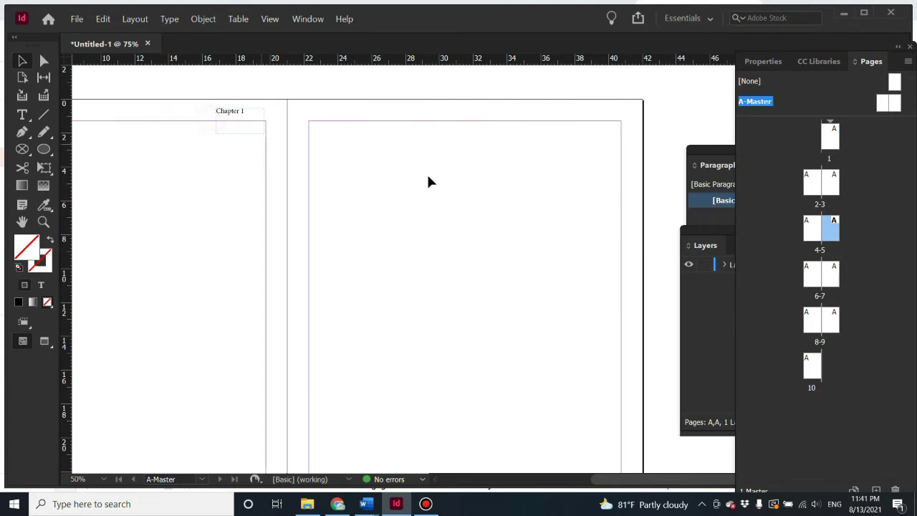
{"action": "left_click", "coordinate": [829, 279]}
{"action": "left_click", "coordinate": [831, 322]}
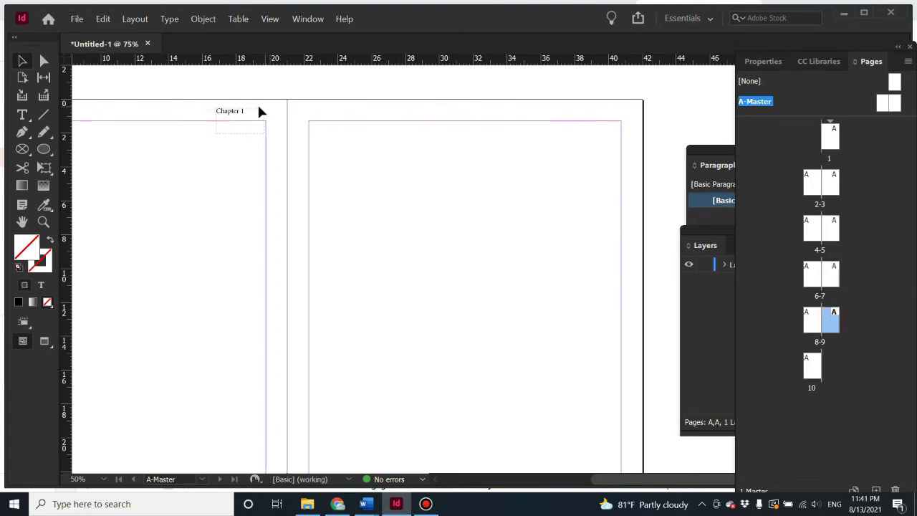
- Examine the Chapter 1 header and page numbers on page 1 and on the left-hand pages from 2 to 6
{"action": "left_click", "coordinate": [829, 143]}
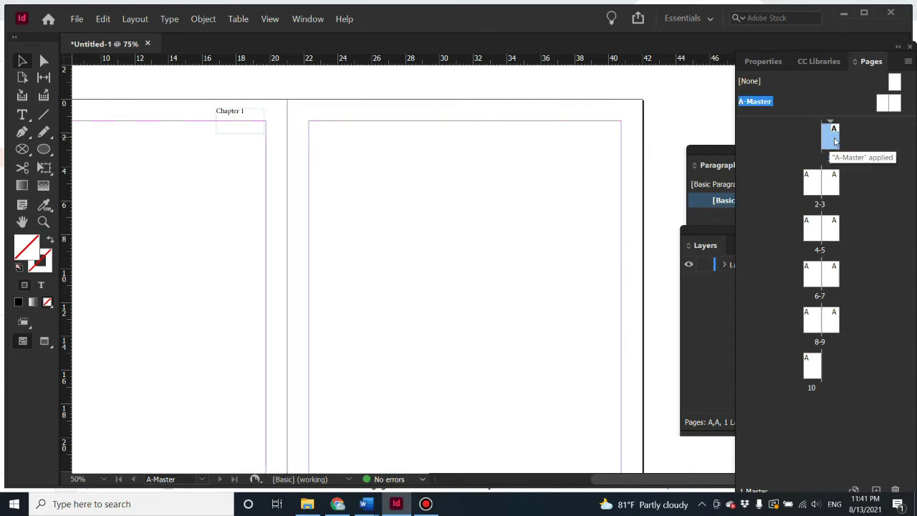
{"action": "double_click", "coordinate": [834, 141]}
{"action": "scroll", "coordinate": [473, 179], "scroll_direction": "down", "scroll_amount": 3}
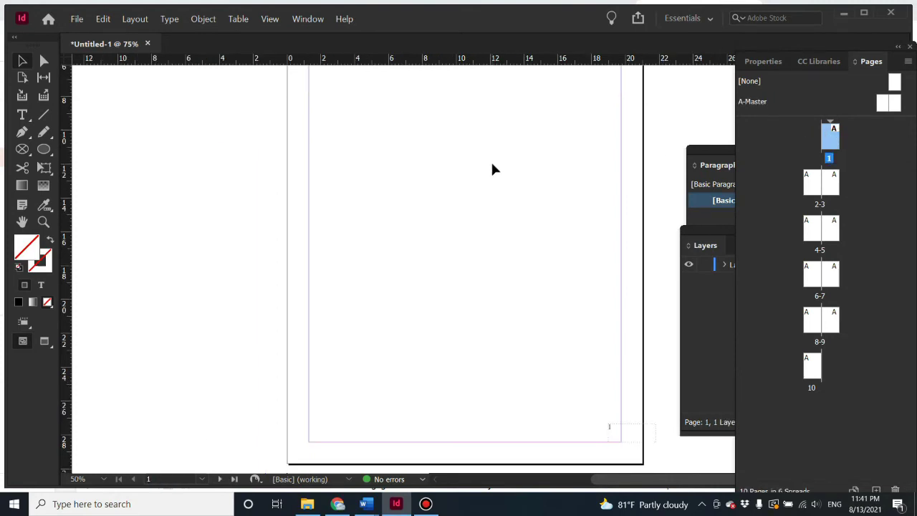
{"action": "double_click", "coordinate": [811, 187]}
{"action": "scroll", "coordinate": [181, 225], "scroll_direction": "up", "scroll_amount": 5}
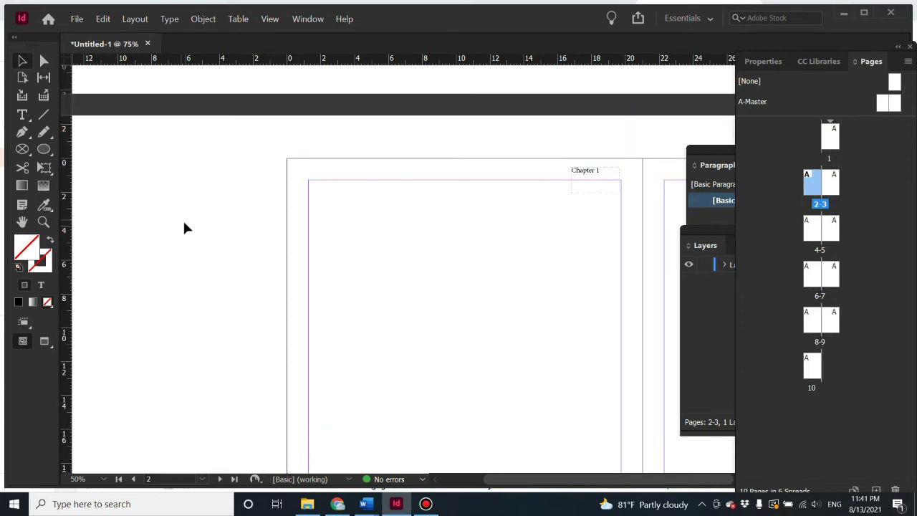
{"action": "scroll", "coordinate": [194, 227], "scroll_direction": "down", "scroll_amount": 2}
{"action": "scroll", "coordinate": [544, 214], "scroll_direction": "down", "scroll_amount": 5}
{"action": "scroll", "coordinate": [541, 218], "scroll_direction": "up", "scroll_amount": 7}
{"action": "scroll", "coordinate": [540, 220], "scroll_direction": "down", "scroll_amount": 4}
{"action": "scroll", "coordinate": [541, 218], "scroll_direction": "down", "scroll_amount": 10}
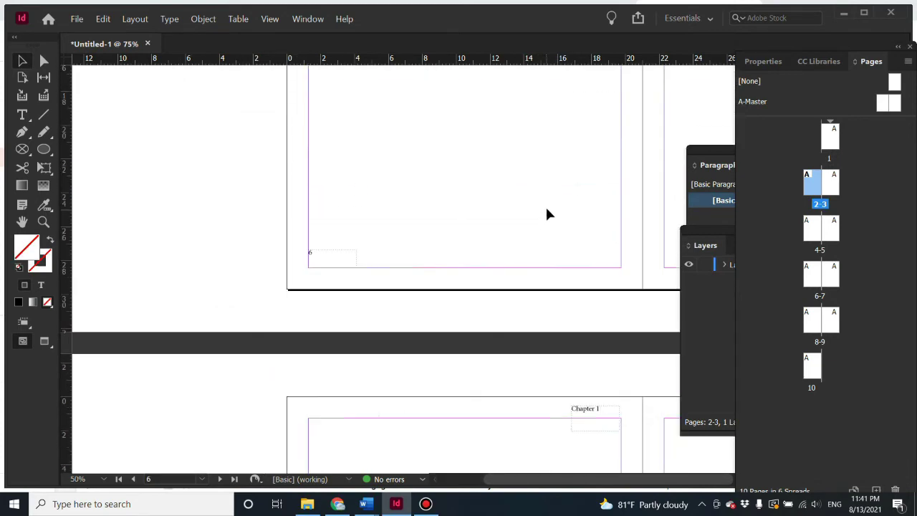
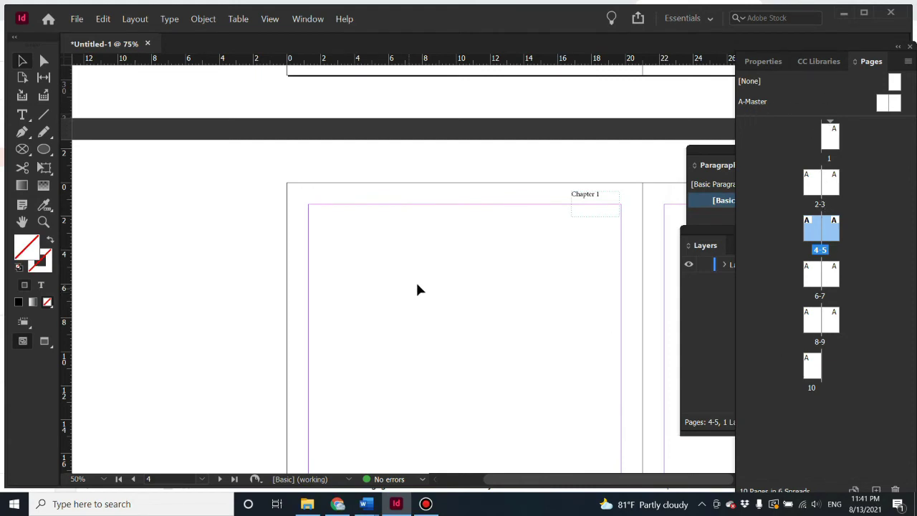
- Override the Chapter 1 master frame in the header of page 4 and delete it from that page
{"action": "scroll", "coordinate": [444, 268], "scroll_direction": "down", "scroll_amount": 5}
{"action": "scroll", "coordinate": [451, 260], "scroll_direction": "up", "scroll_amount": 4}
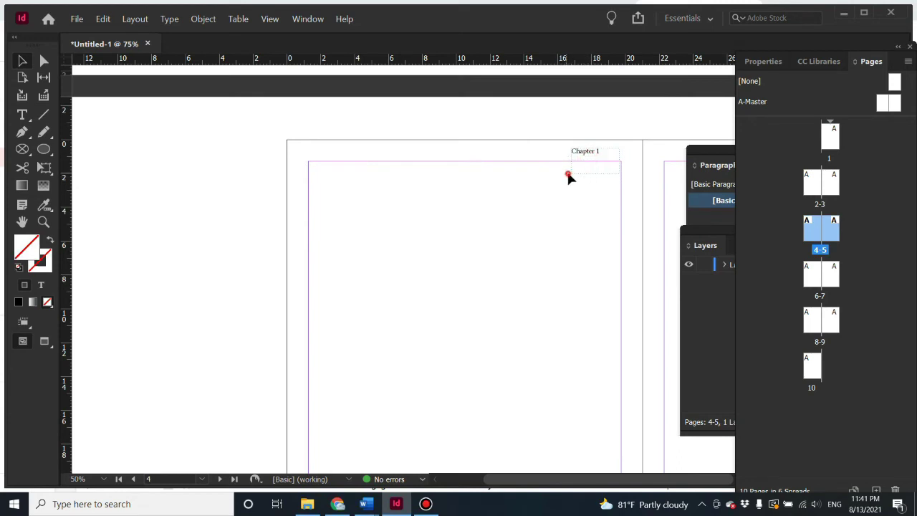
{"action": "left_click", "coordinate": [752, 104]}
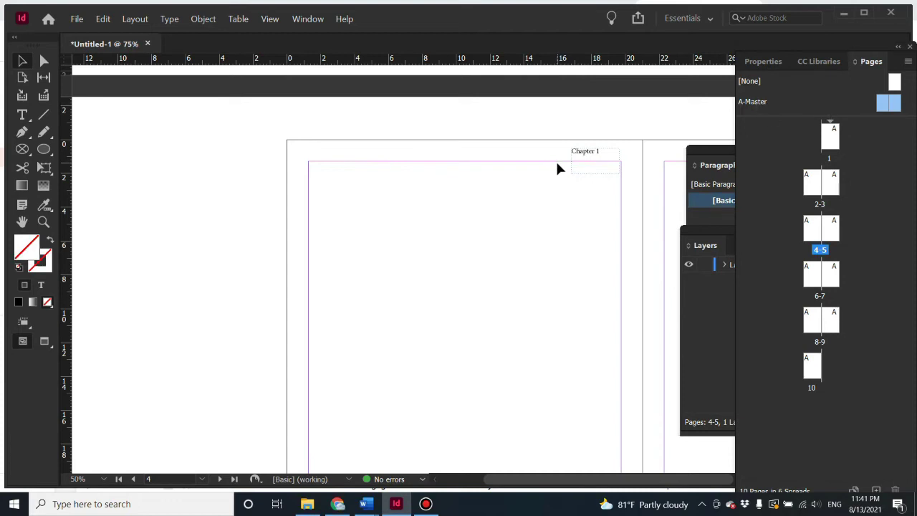
{"action": "scroll", "coordinate": [560, 175], "scroll_direction": "down", "scroll_amount": 1}
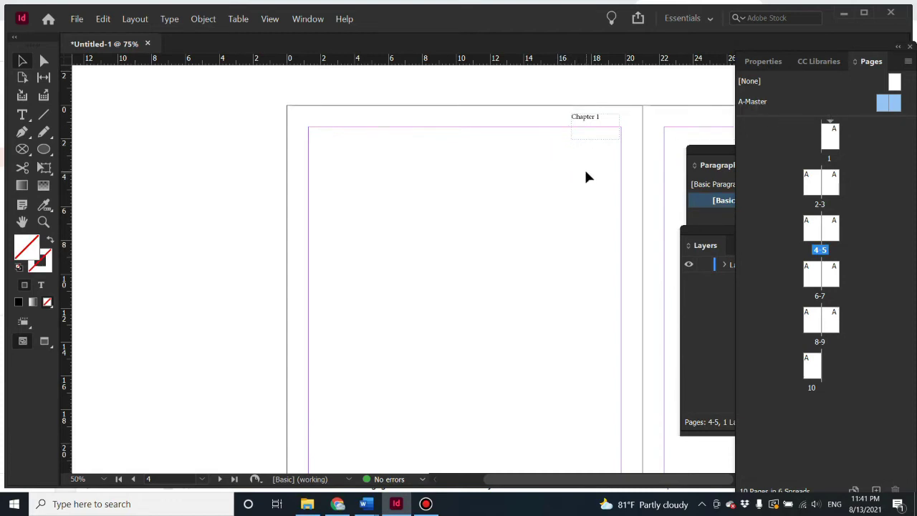
{"action": "scroll", "coordinate": [584, 172], "scroll_direction": "down", "scroll_amount": 2}
{"action": "scroll", "coordinate": [515, 190], "scroll_direction": "up", "scroll_amount": 3}
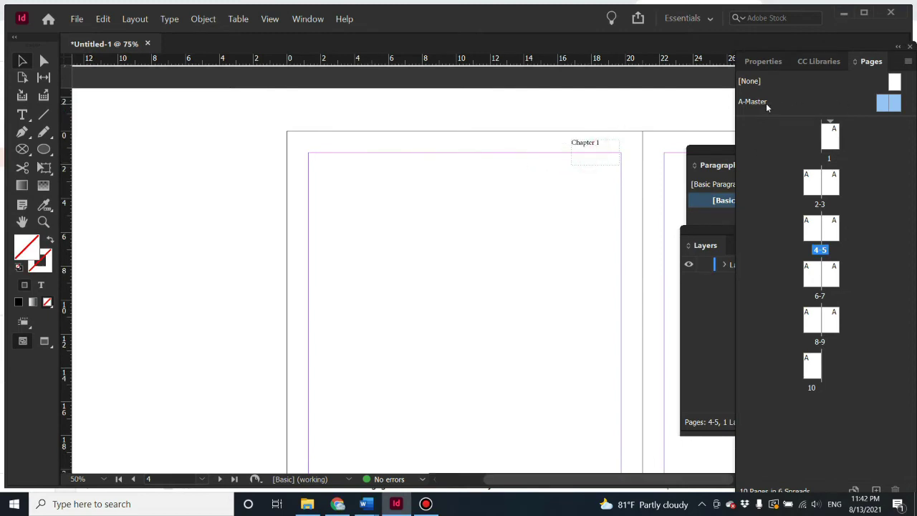
{"action": "scroll", "coordinate": [507, 209], "scroll_direction": "down", "scroll_amount": 2}
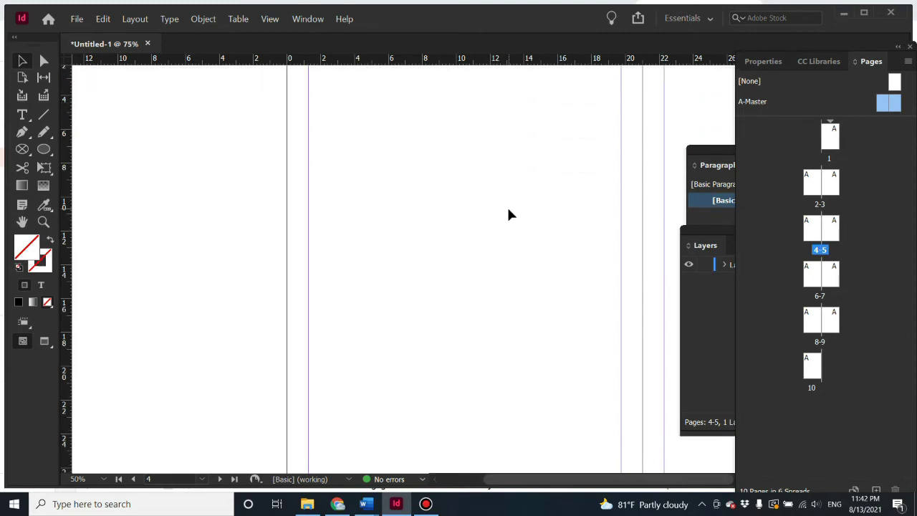
{"action": "scroll", "coordinate": [511, 213], "scroll_direction": "up", "scroll_amount": 3}
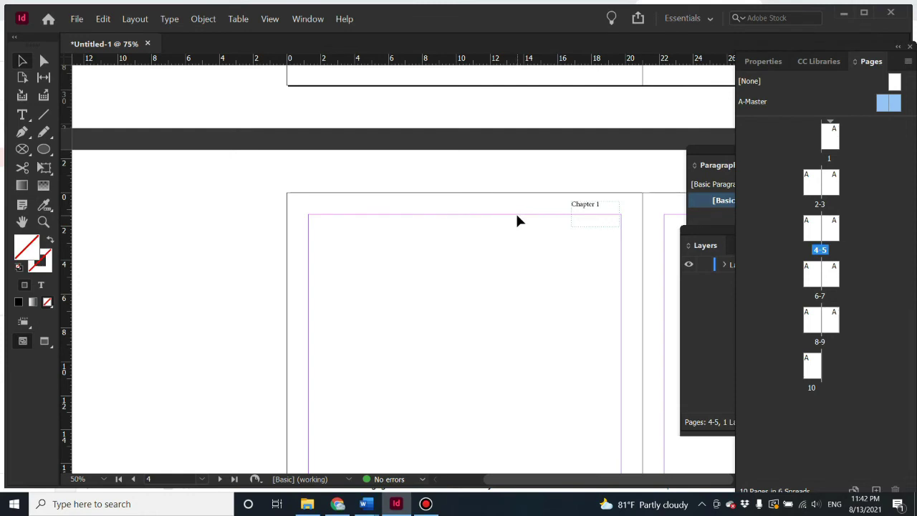
{"action": "left_click", "coordinate": [583, 210]}
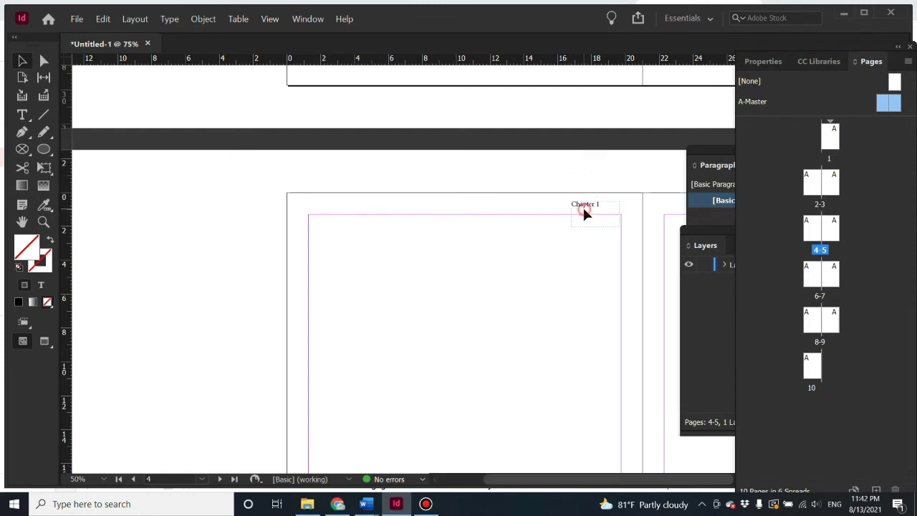
{"action": "left_click", "coordinate": [584, 212], "text": "ctrl+shift"}
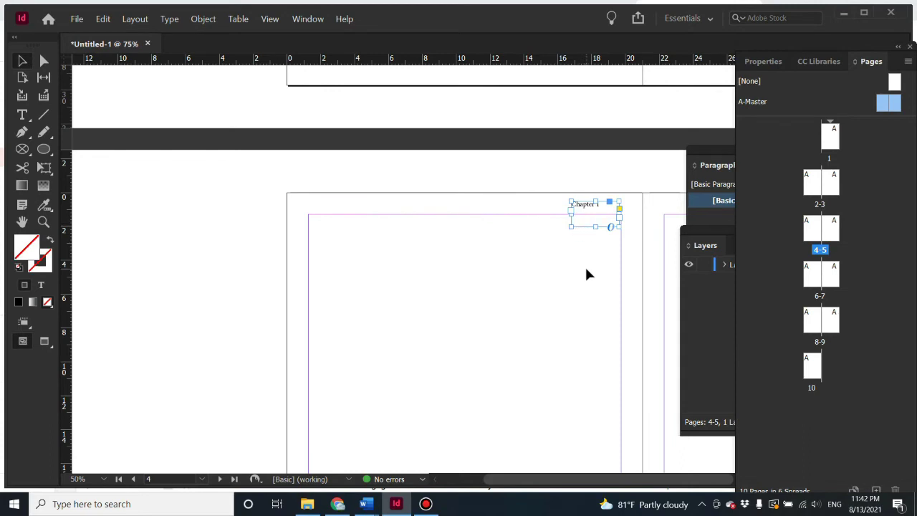
{"action": "scroll", "coordinate": [586, 270], "scroll_direction": "down", "scroll_amount": 2}
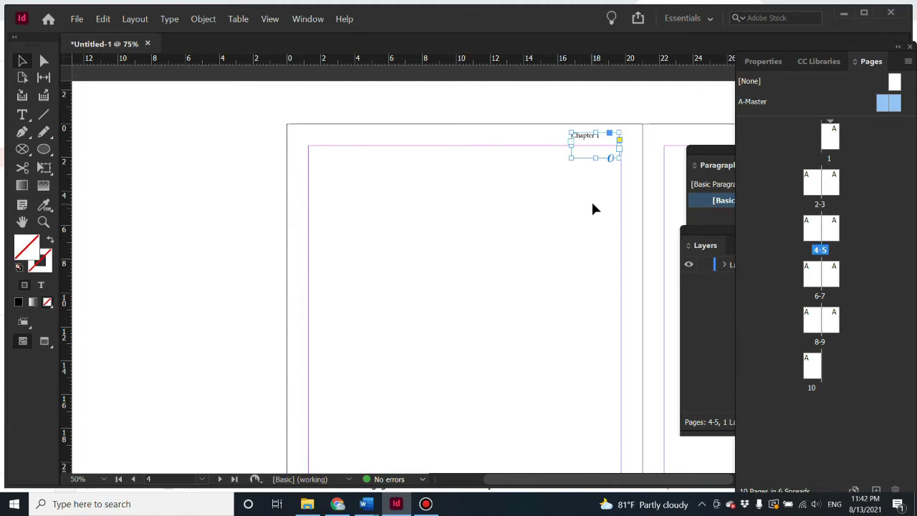
{"action": "key", "text": "Delete"}
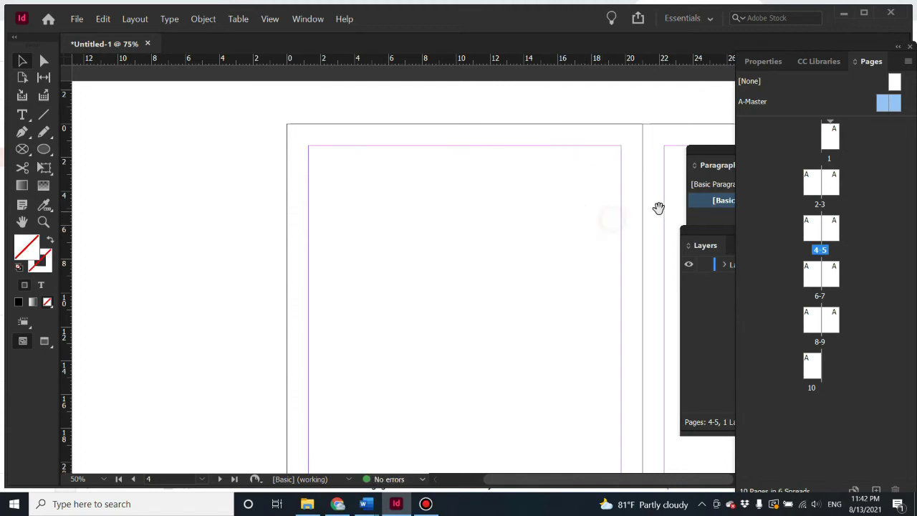
- Try to select the Chapter 1 header on page 6 without overriding it, and compare the page with spread 4-5
{"action": "left_click_drag", "start_coordinate": [648, 207], "coordinate": [434, 82]}
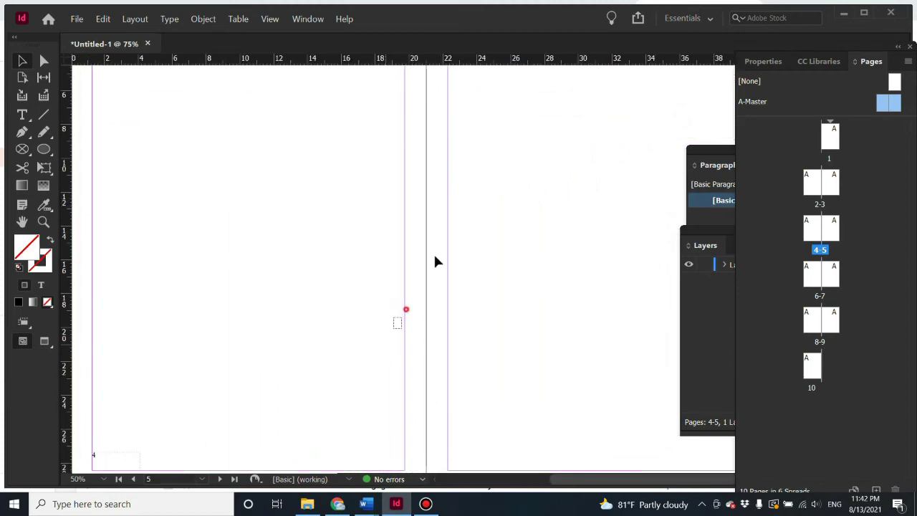
{"action": "scroll", "coordinate": [409, 291], "scroll_direction": "down", "scroll_amount": 8}
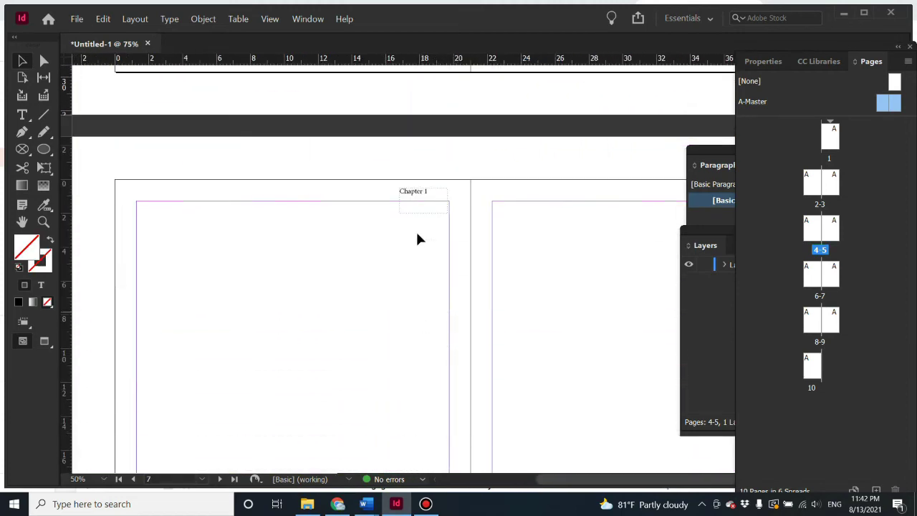
{"action": "left_click_drag", "start_coordinate": [423, 205], "coordinate": [402, 185]}
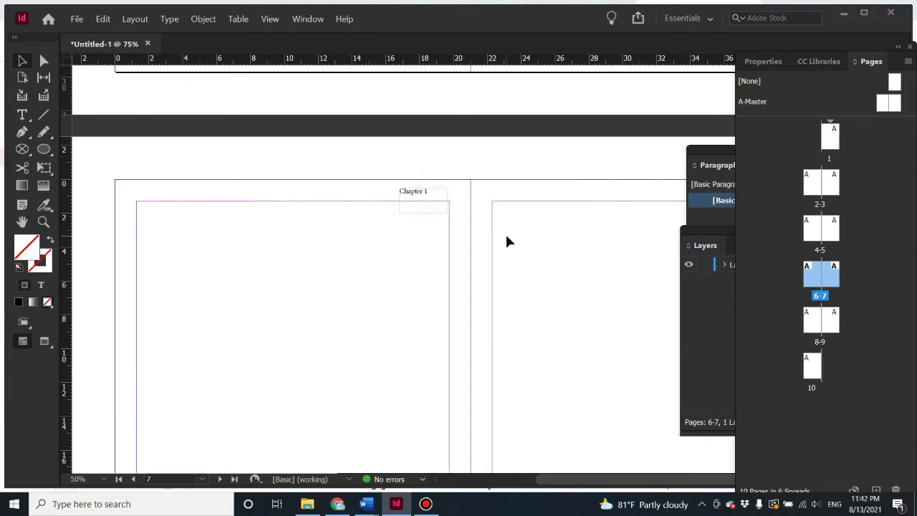
{"action": "mouse_move", "coordinate": [446, 166]}
{"action": "left_mouse_down"}
{"action": "mouse_move", "coordinate": [418, 208]}
{"action": "mouse_move", "coordinate": [366, 237]}
{"action": "left_mouse_up"}
{"action": "mouse_move", "coordinate": [385, 196]}
{"action": "left_mouse_down"}
{"action": "mouse_move", "coordinate": [407, 186]}
{"action": "mouse_move", "coordinate": [348, 234]}
{"action": "left_mouse_up"}
{"action": "scroll", "coordinate": [451, 285], "scroll_direction": "up", "scroll_amount": 3}
{"action": "scroll", "coordinate": [462, 288], "scroll_direction": "up", "scroll_amount": 8}
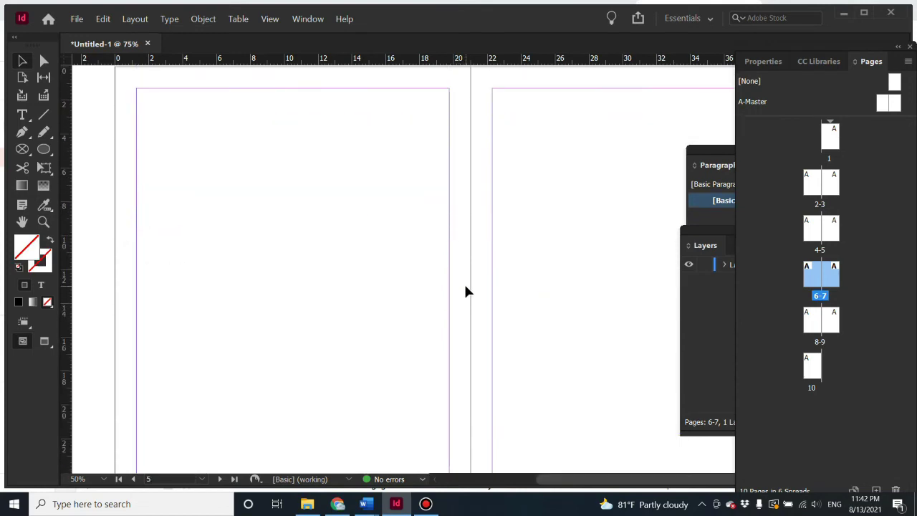
{"action": "scroll", "coordinate": [471, 283], "scroll_direction": "up", "scroll_amount": 3}
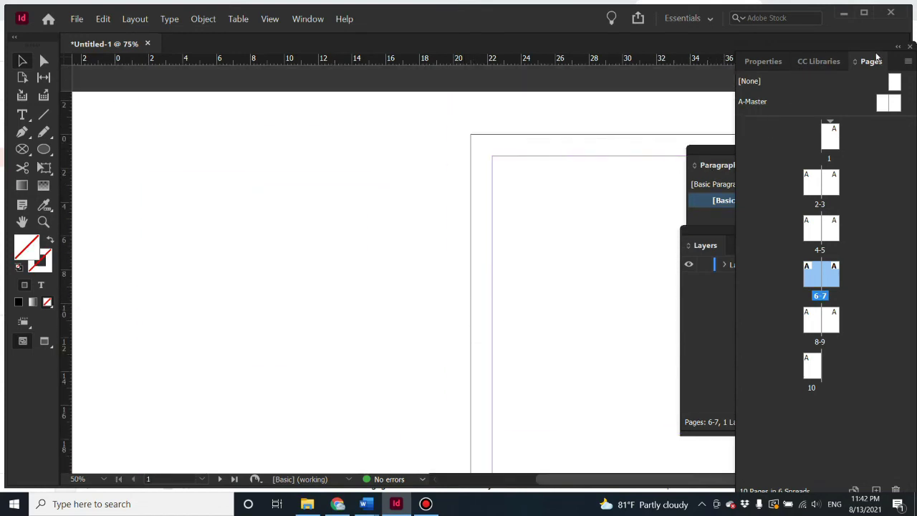
- Create a two-page A4 master spread with prefix B and name Master, based on A-Master
{"action": "left_click_drag", "start_coordinate": [872, 61], "coordinate": [443, 68]}
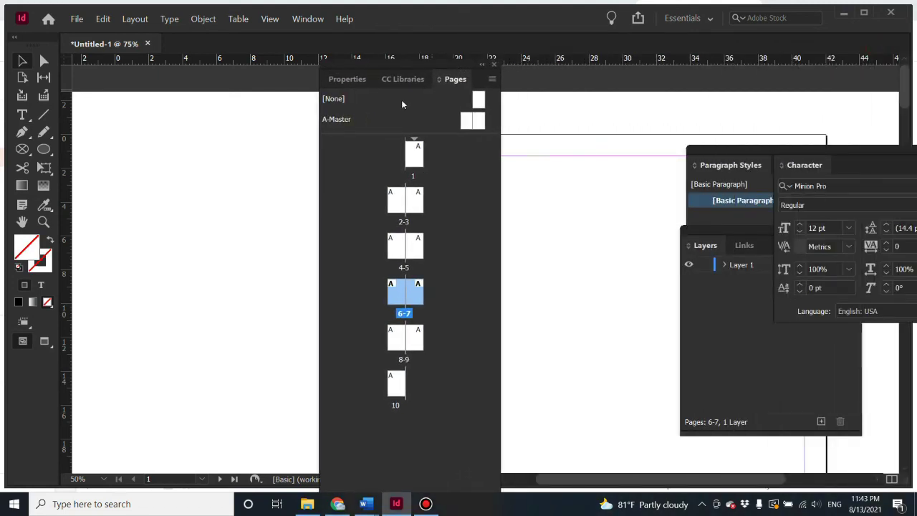
{"action": "left_click", "coordinate": [471, 122]}
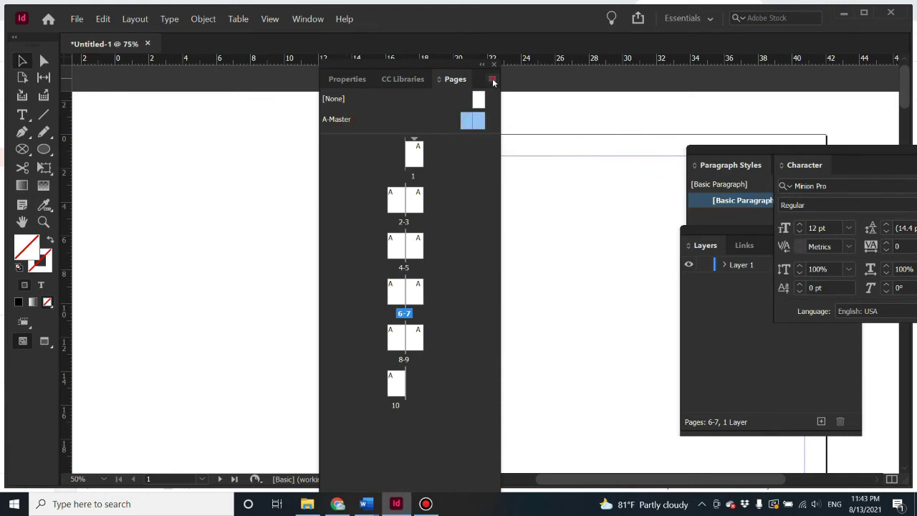
{"action": "left_click", "coordinate": [492, 80]}
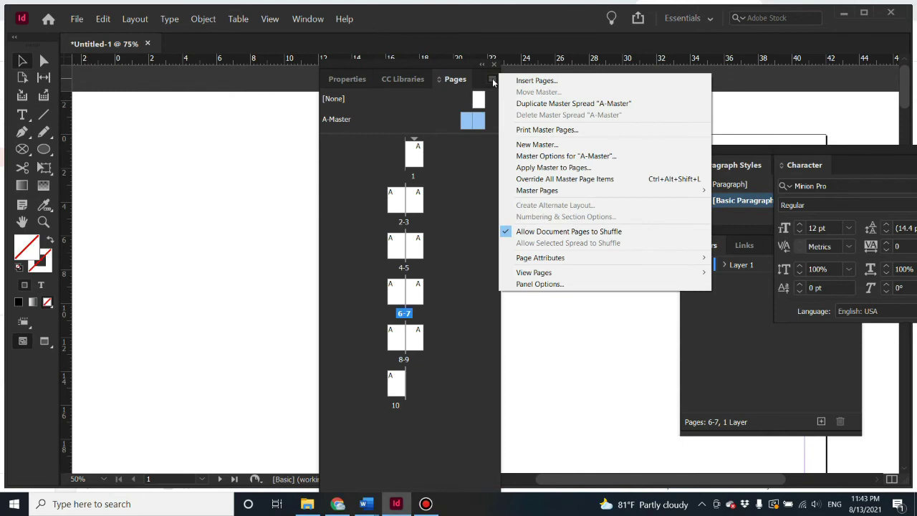
{"action": "left_click", "coordinate": [556, 145]}
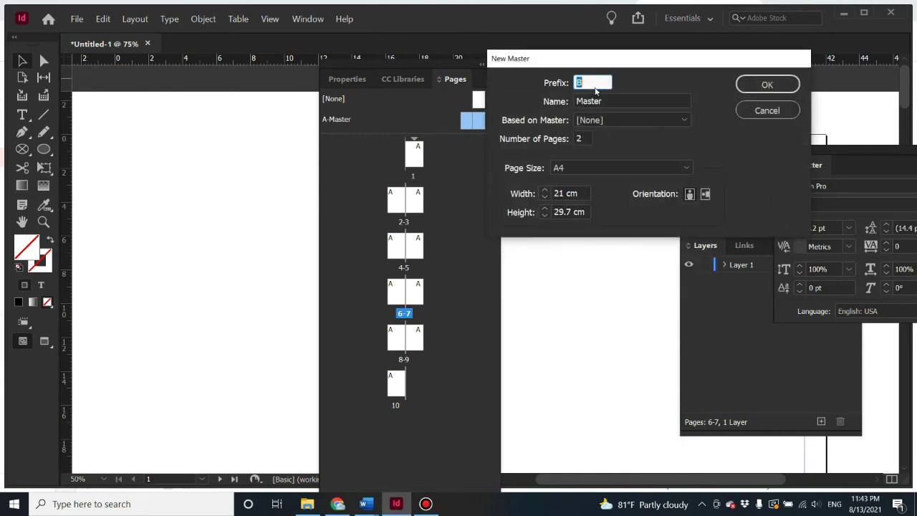
{"action": "left_click_drag", "start_coordinate": [608, 63], "coordinate": [440, 93]}
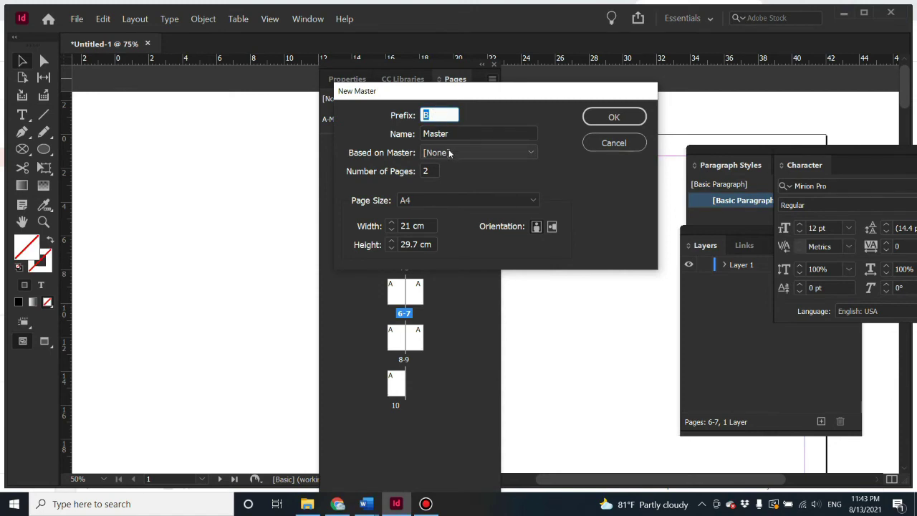
{"action": "left_click_drag", "start_coordinate": [428, 89], "coordinate": [567, 99]}
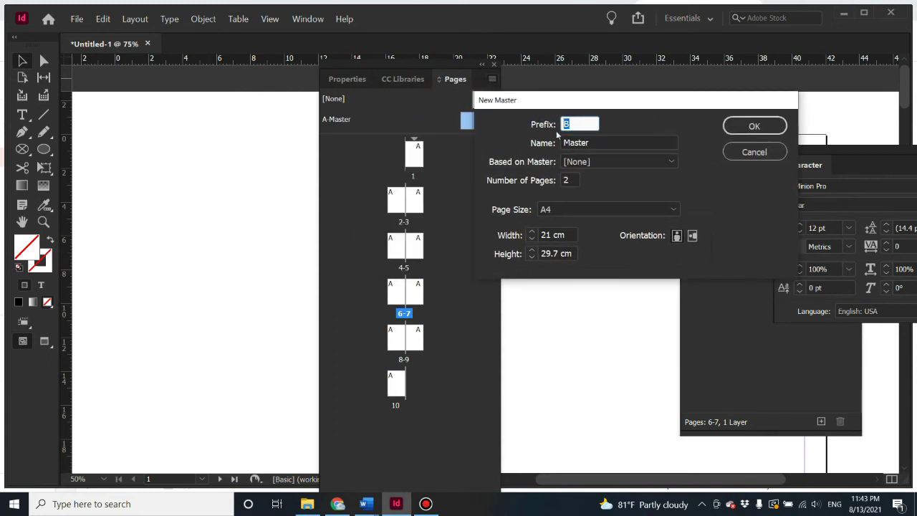
{"action": "left_click", "coordinate": [611, 164]}
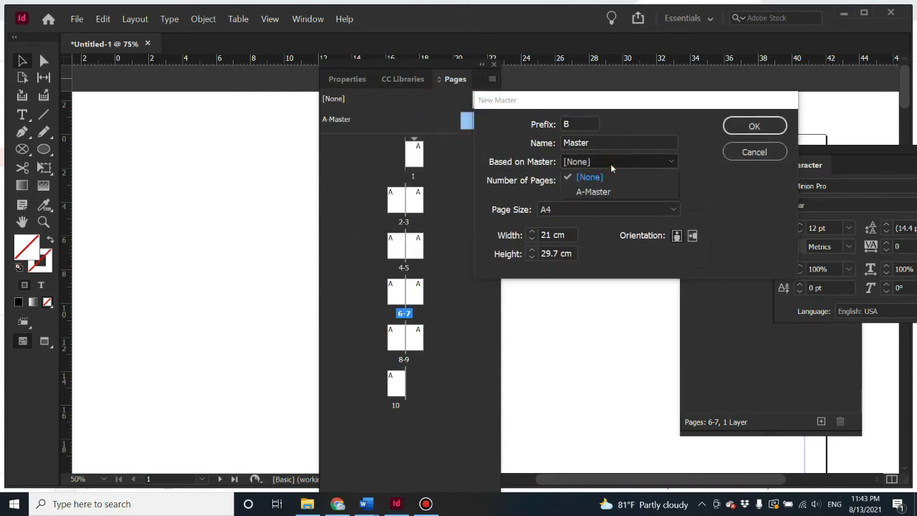
{"action": "left_click", "coordinate": [610, 192]}
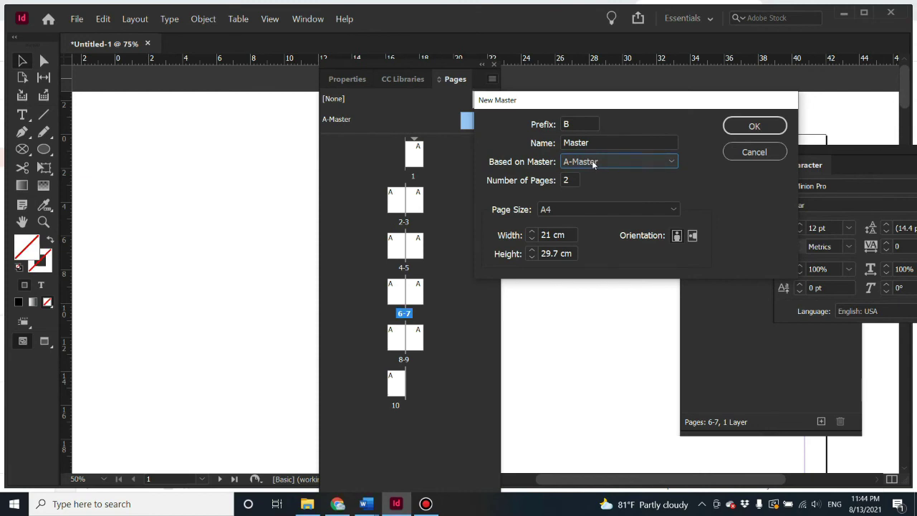
{"action": "left_click", "coordinate": [752, 126]}
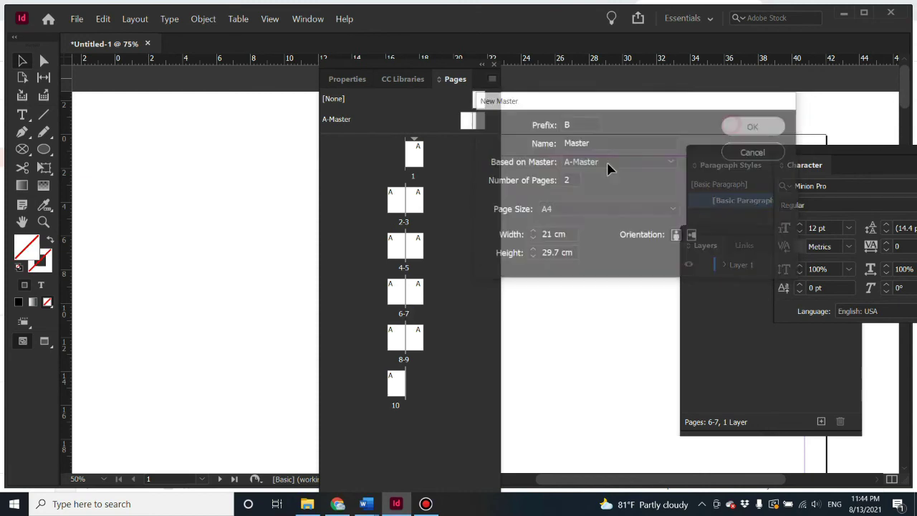
- Open the A-Master spread and examine the masters assigned to B-Master and to document pages 1 to 5
{"action": "left_click_drag", "start_coordinate": [460, 74], "coordinate": [660, 64]}
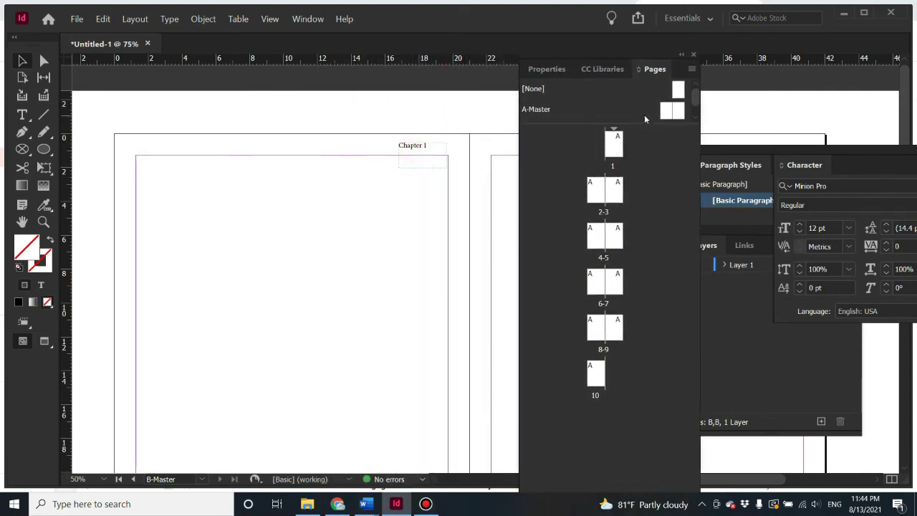
{"action": "double_click", "coordinate": [673, 110]}
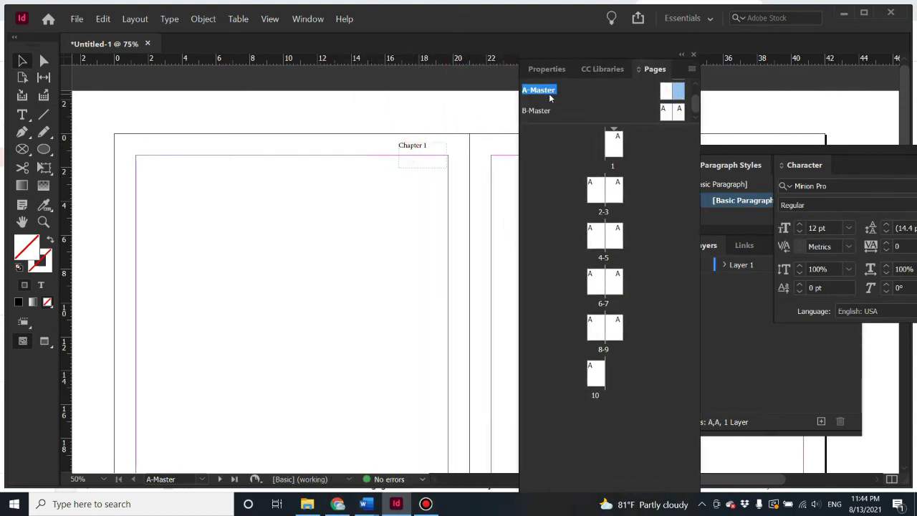
{"action": "left_click", "coordinate": [641, 111]}
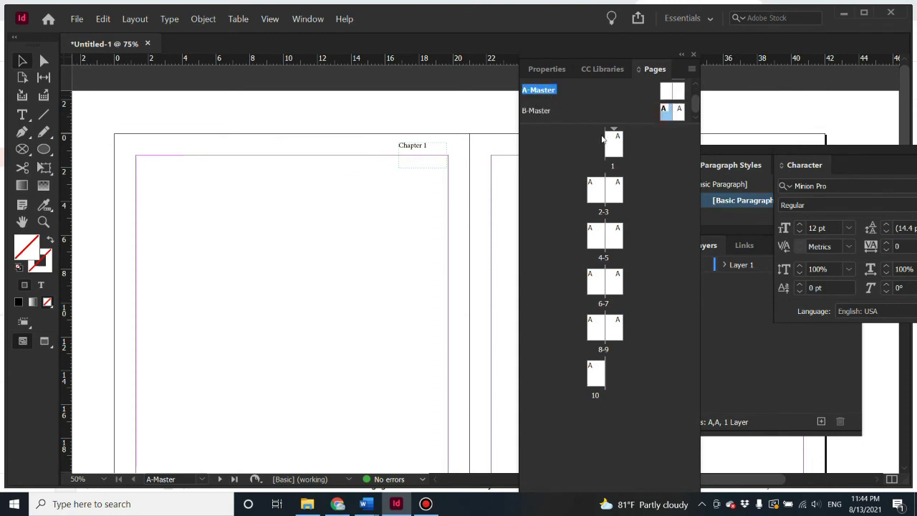
{"action": "left_click", "coordinate": [610, 144]}
{"action": "left_click", "coordinate": [592, 198]}
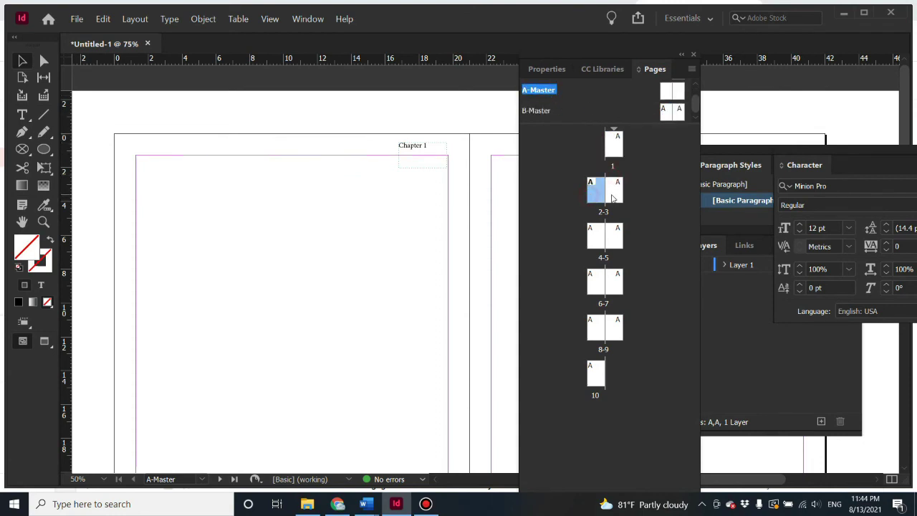
{"action": "left_click", "coordinate": [613, 195]}
{"action": "left_click", "coordinate": [610, 238]}
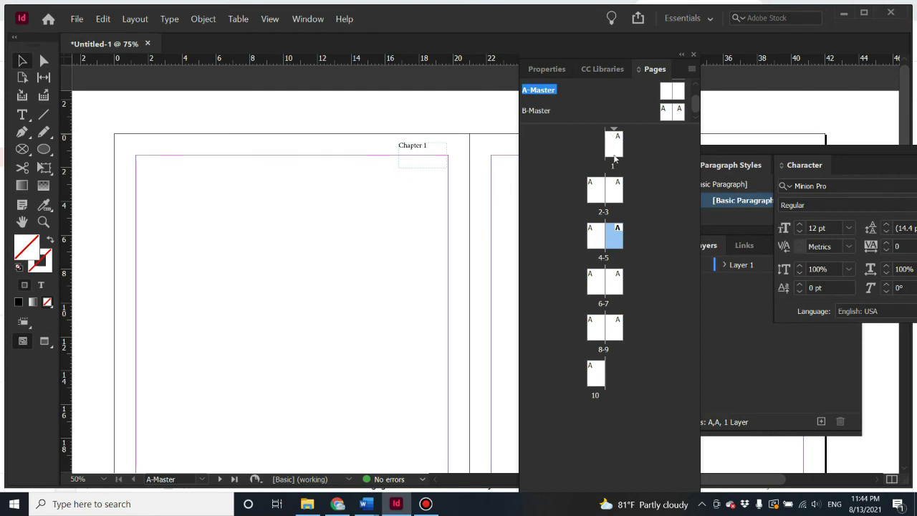
{"action": "left_click", "coordinate": [613, 141]}
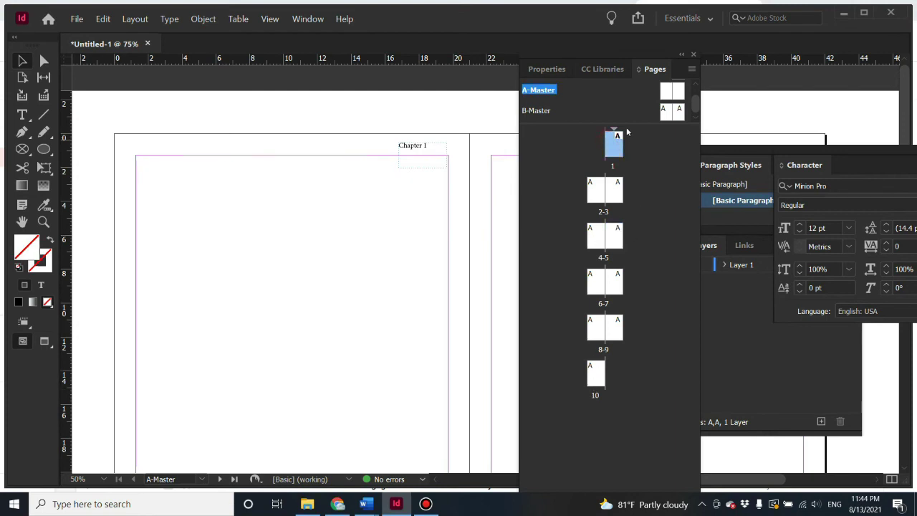
- Open the B-Master spread and examine the chapter header and page-number marker it takes from A-Master
{"action": "scroll", "coordinate": [641, 104], "scroll_direction": "up", "scroll_amount": 1}
{"action": "left_click", "coordinate": [666, 111]}
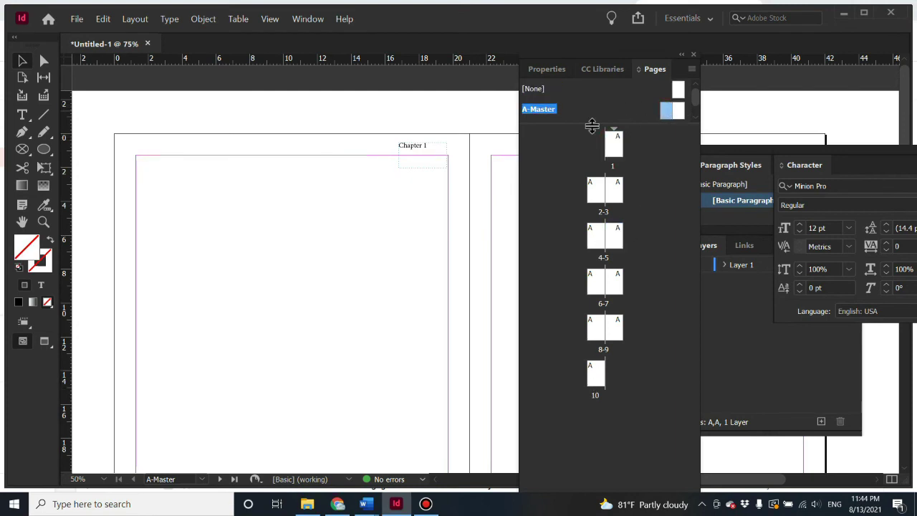
{"action": "left_click", "coordinate": [678, 111]}
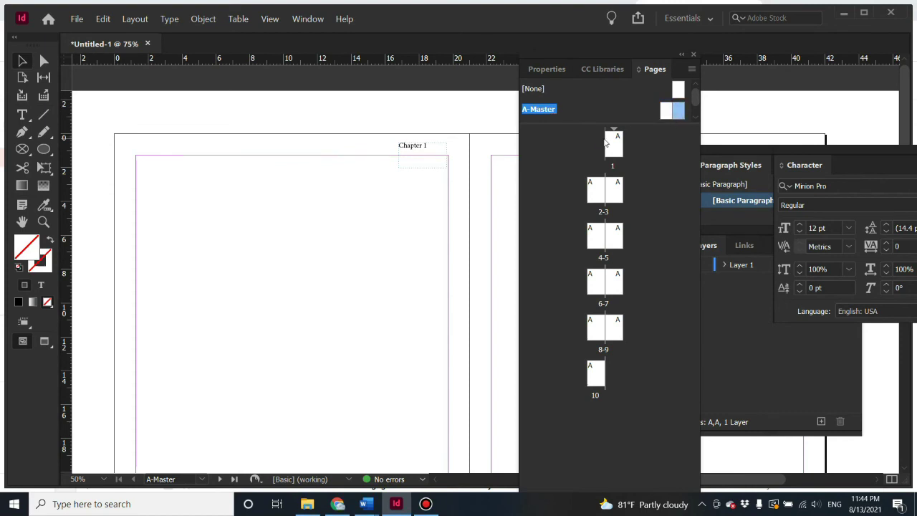
{"action": "left_click", "coordinate": [613, 142]}
{"action": "scroll", "coordinate": [592, 99], "scroll_direction": "down", "scroll_amount": 1}
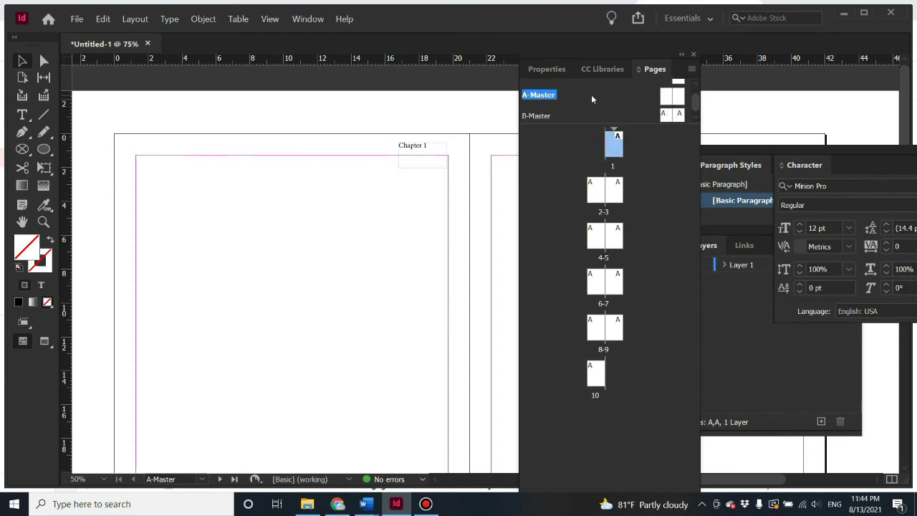
{"action": "left_click", "coordinate": [664, 116]}
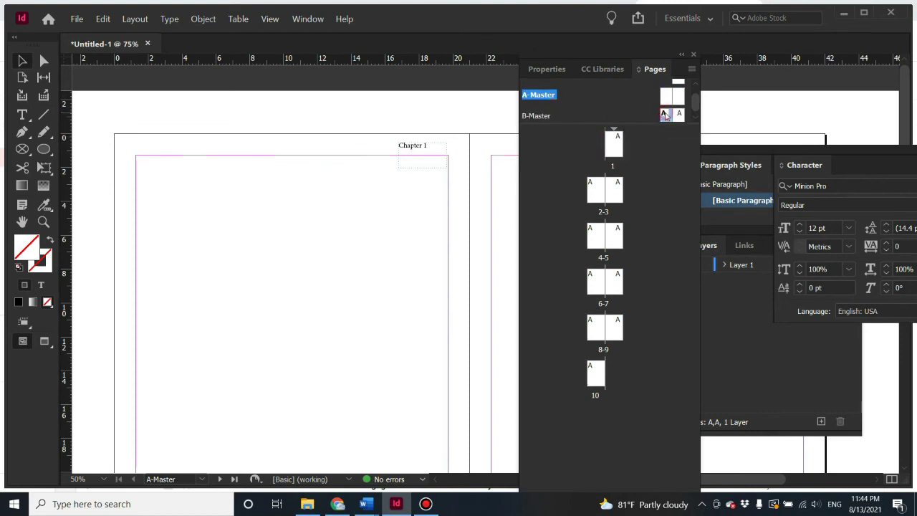
{"action": "double_click", "coordinate": [665, 115]}
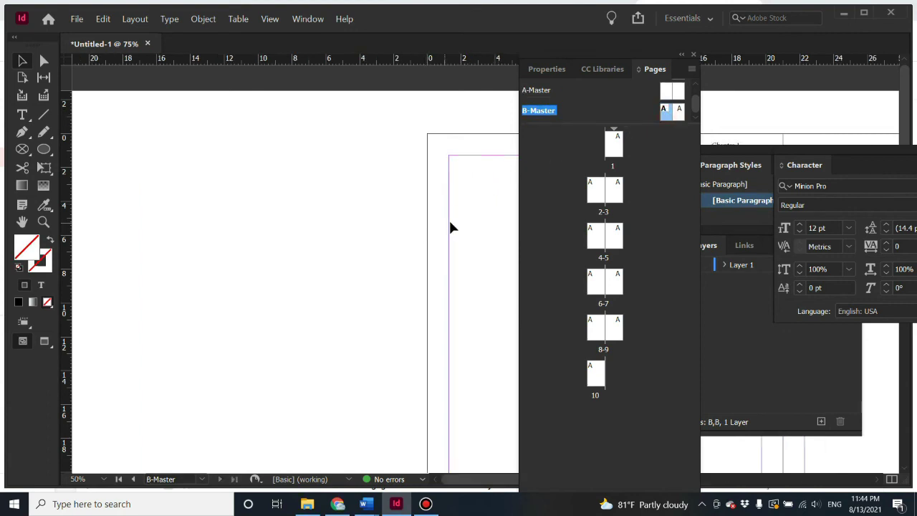
{"action": "left_click_drag", "start_coordinate": [459, 217], "coordinate": [104, 223]}
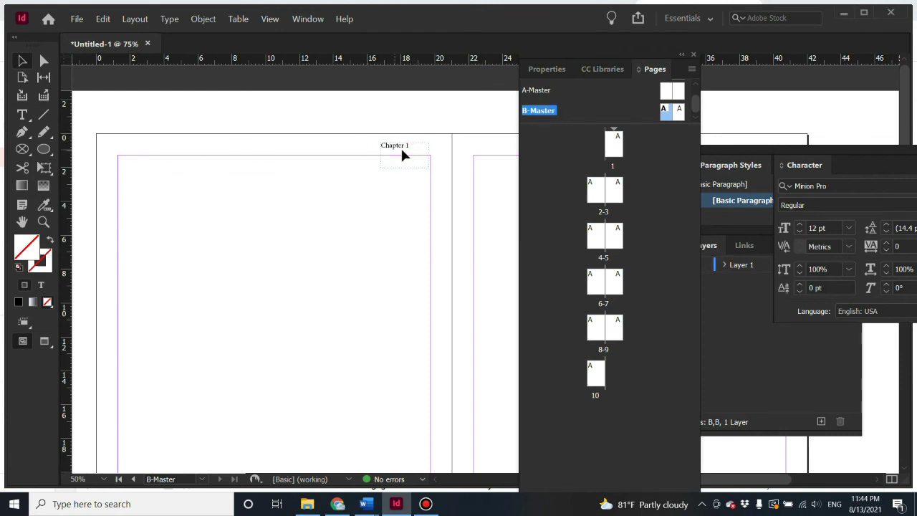
{"action": "scroll", "coordinate": [405, 147], "scroll_direction": "down", "scroll_amount": 2}
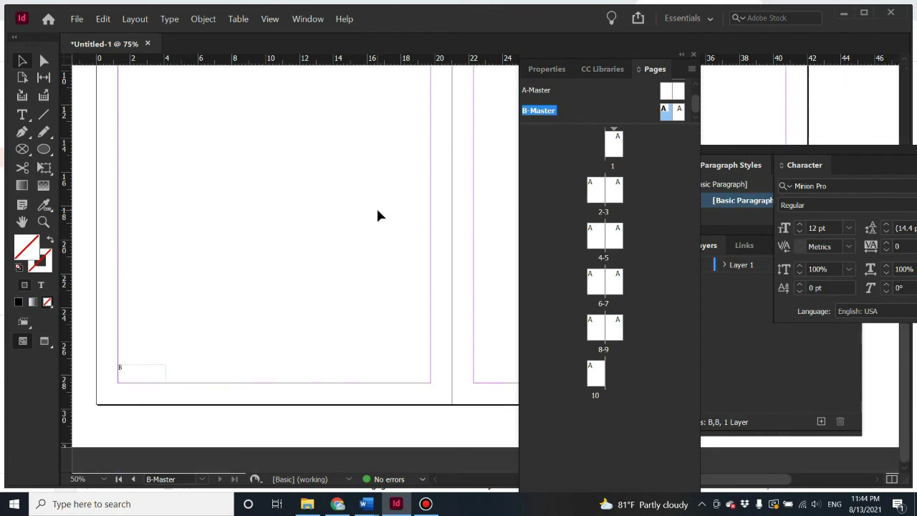
{"action": "scroll", "coordinate": [373, 213], "scroll_direction": "up", "scroll_amount": 1}
{"action": "scroll", "coordinate": [372, 218], "scroll_direction": "down", "scroll_amount": 5}
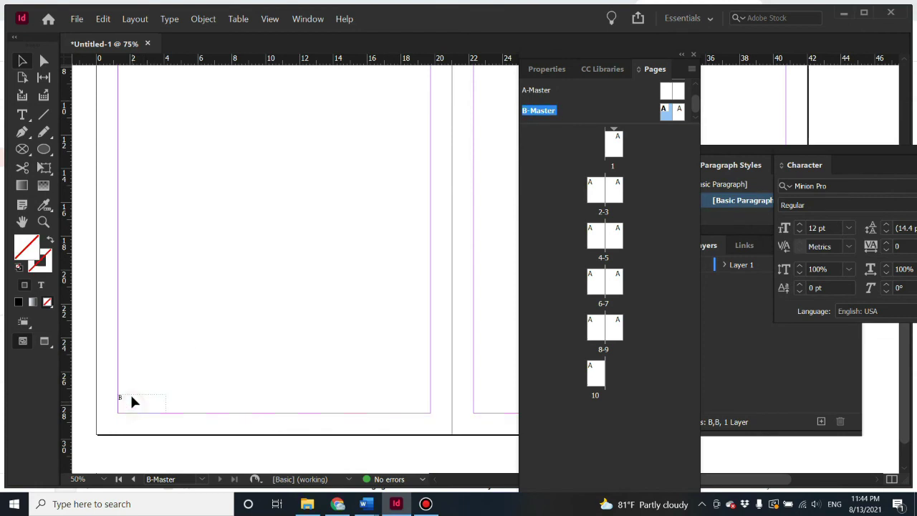
{"action": "scroll", "coordinate": [359, 293], "scroll_direction": "up", "scroll_amount": 6}
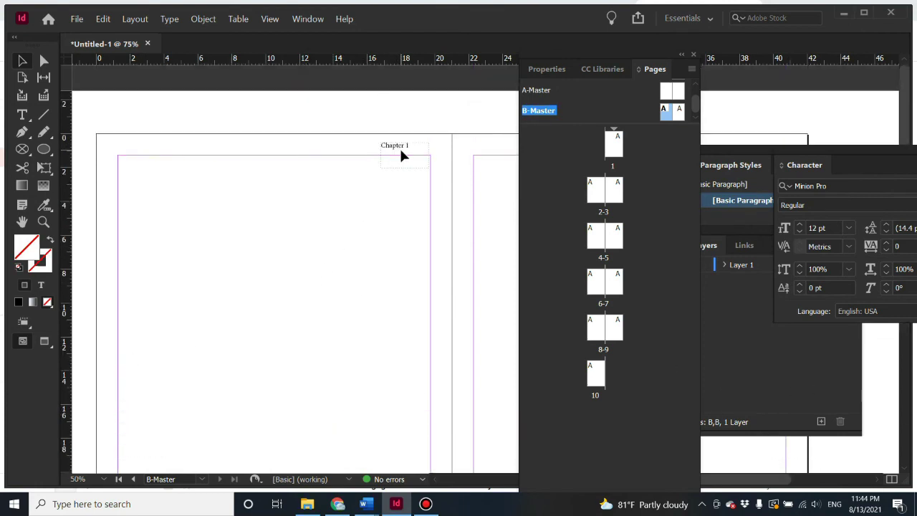
- Override the chapter header frame on the left page of B-Master and change its text to Chapter 2
{"action": "left_click", "coordinate": [410, 169]}
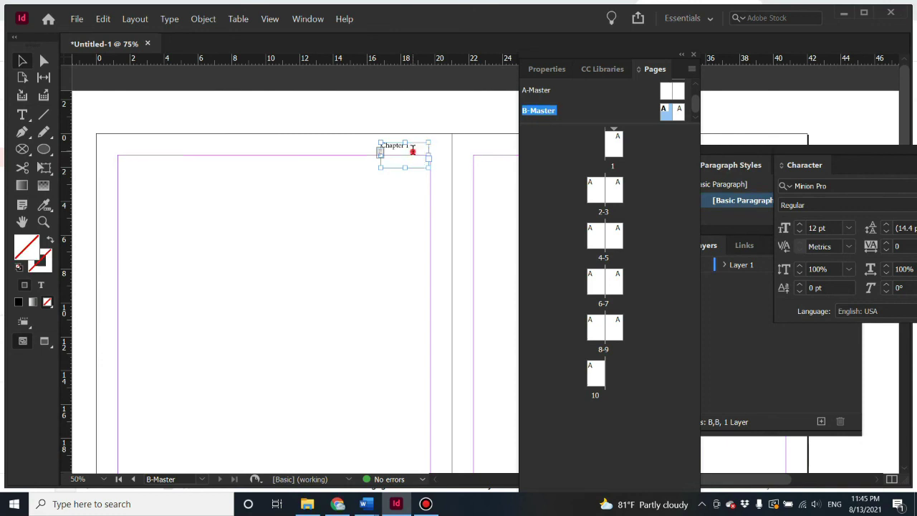
{"action": "double_click", "coordinate": [409, 147]}
{"action": "key", "text": "BackSpace"}
{"action": "type", "text": "2"}
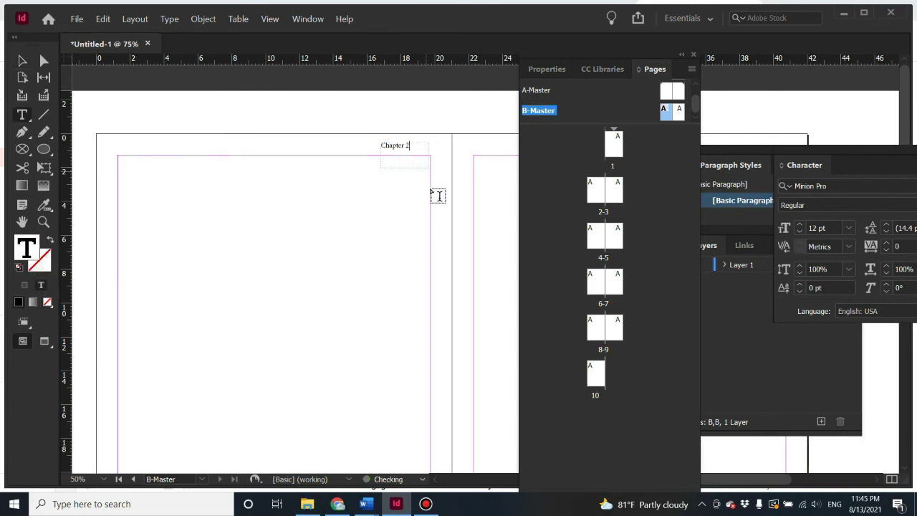
{"action": "left_click", "coordinate": [433, 198]}
{"action": "left_click", "coordinate": [23, 61]}
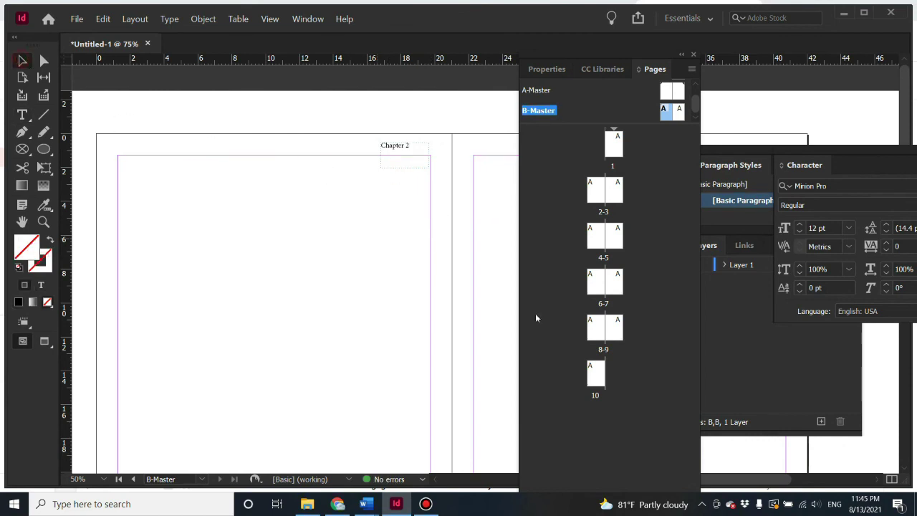
- Compare the chapter headers of A-Master and B-Master, and check the page-number marker on B-Master
{"action": "left_click", "coordinate": [665, 95]}
{"action": "double_click", "coordinate": [665, 95]}
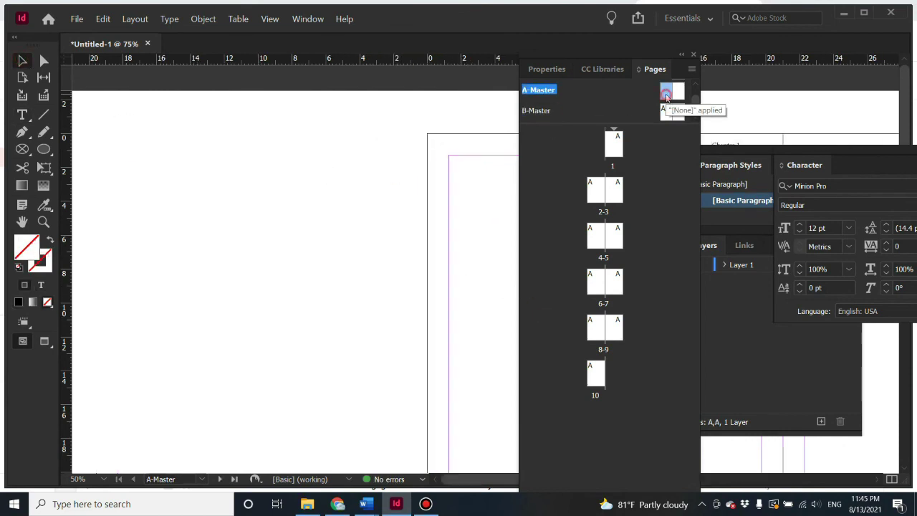
{"action": "left_click_drag", "start_coordinate": [456, 251], "coordinate": [117, 244]}
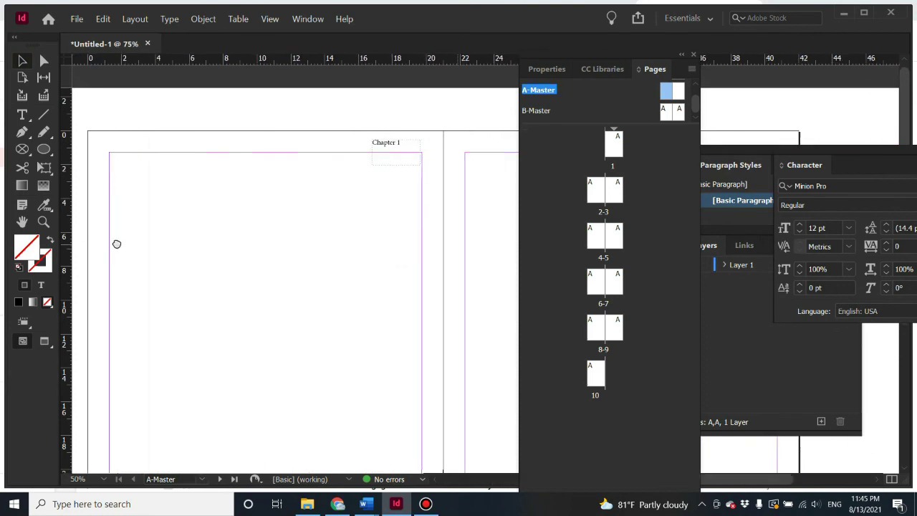
{"action": "double_click", "coordinate": [665, 113]}
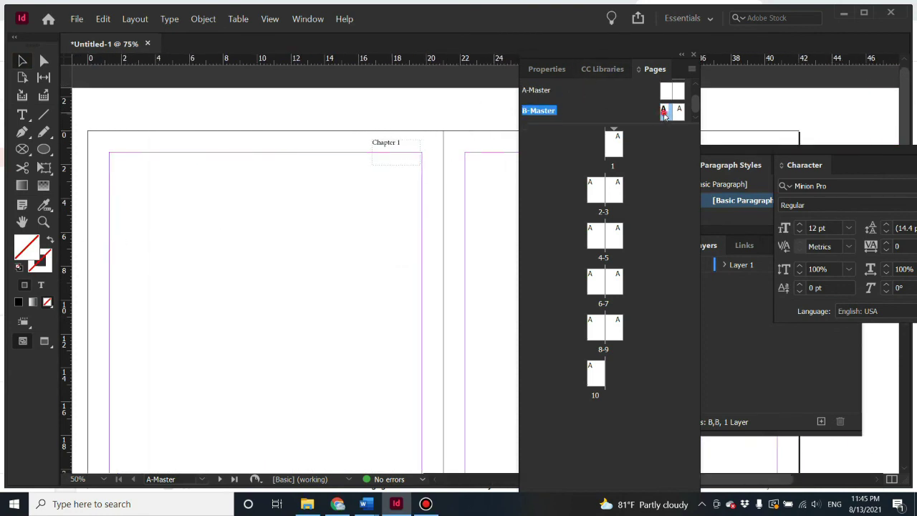
{"action": "left_click_drag", "start_coordinate": [463, 234], "coordinate": [129, 248]}
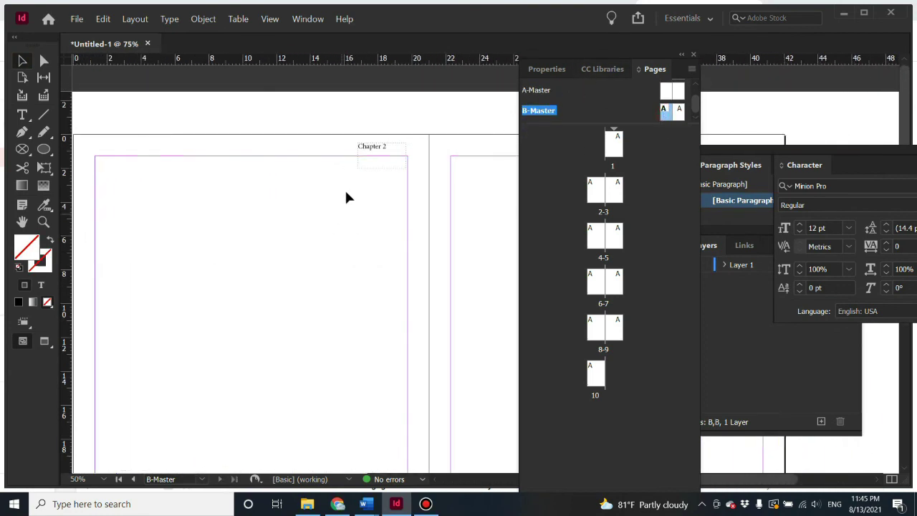
{"action": "scroll", "coordinate": [368, 205], "scroll_direction": "down", "scroll_amount": 5}
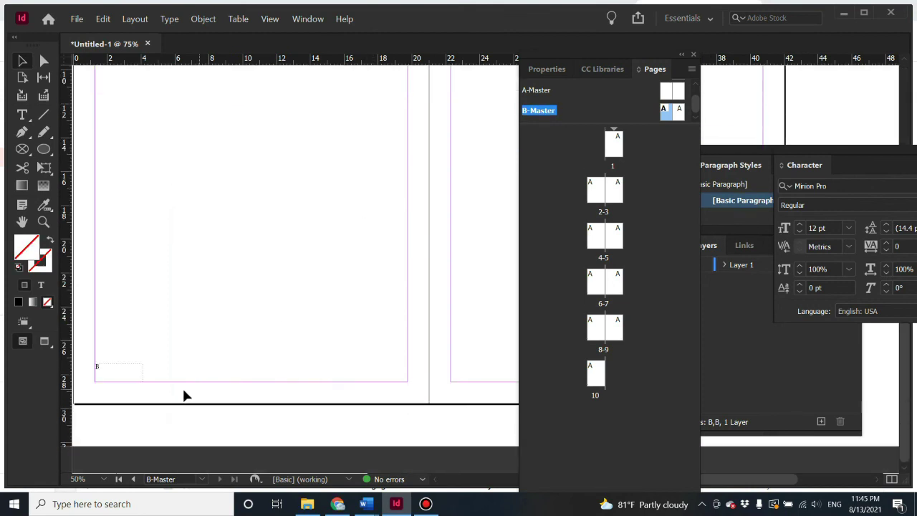
{"action": "scroll", "coordinate": [184, 395], "scroll_direction": "up", "scroll_amount": 5}
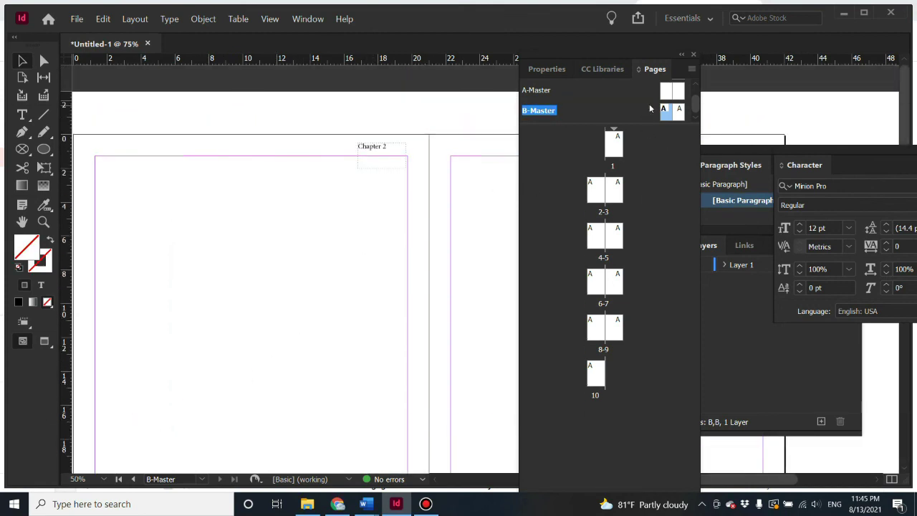
- Apply the left page of B-Master to document pages 2, 4, 6 and 8
{"action": "left_click_drag", "start_coordinate": [667, 99], "coordinate": [672, 116]}
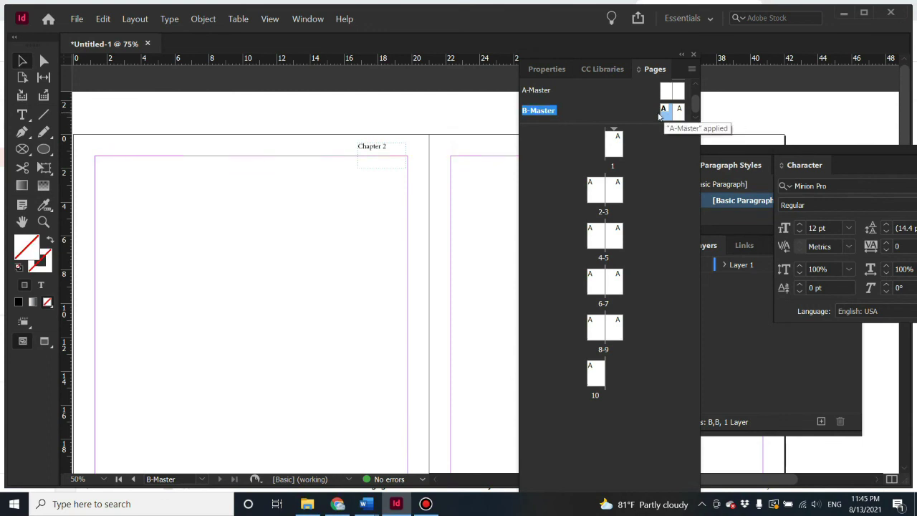
{"action": "left_click", "coordinate": [678, 109]}
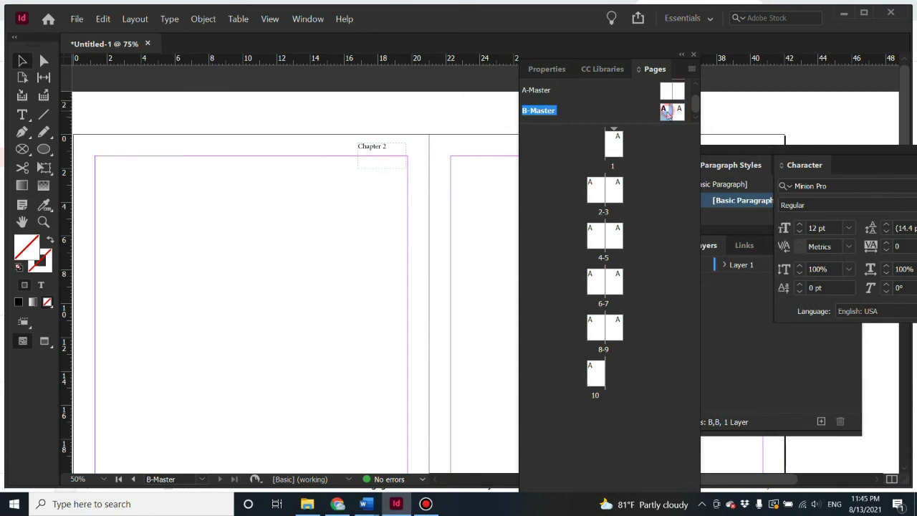
{"action": "left_click", "coordinate": [666, 113]}
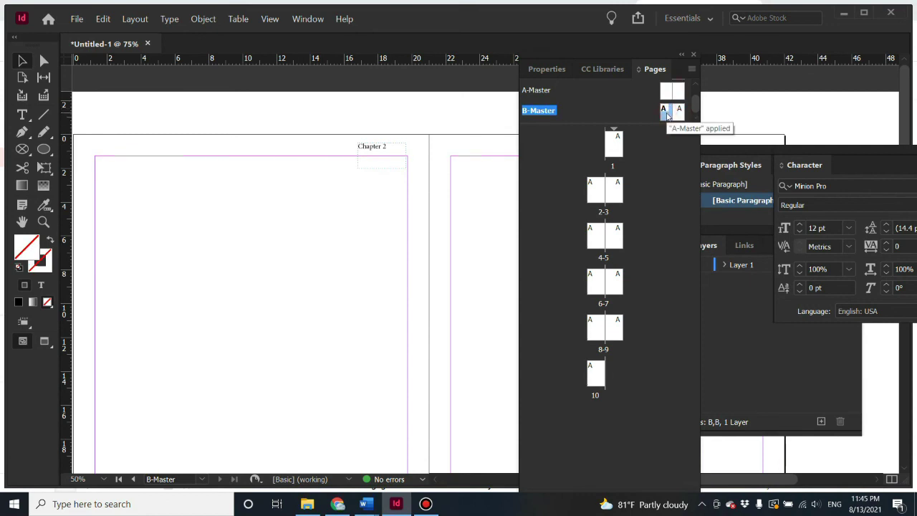
{"action": "left_click_drag", "start_coordinate": [666, 113], "coordinate": [594, 189]}
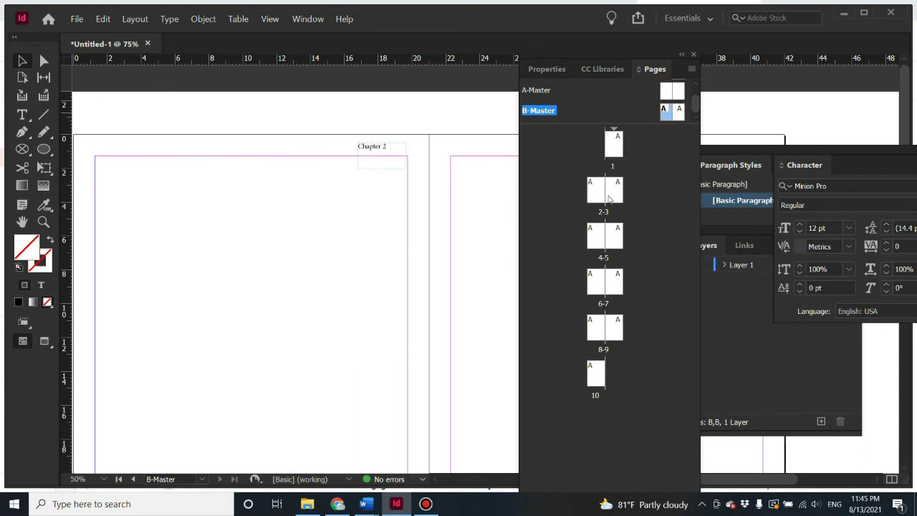
{"action": "left_click_drag", "start_coordinate": [666, 113], "coordinate": [595, 236]}
{"action": "left_click_drag", "start_coordinate": [666, 113], "coordinate": [596, 272]}
{"action": "left_click_drag", "start_coordinate": [666, 114], "coordinate": [593, 329]}
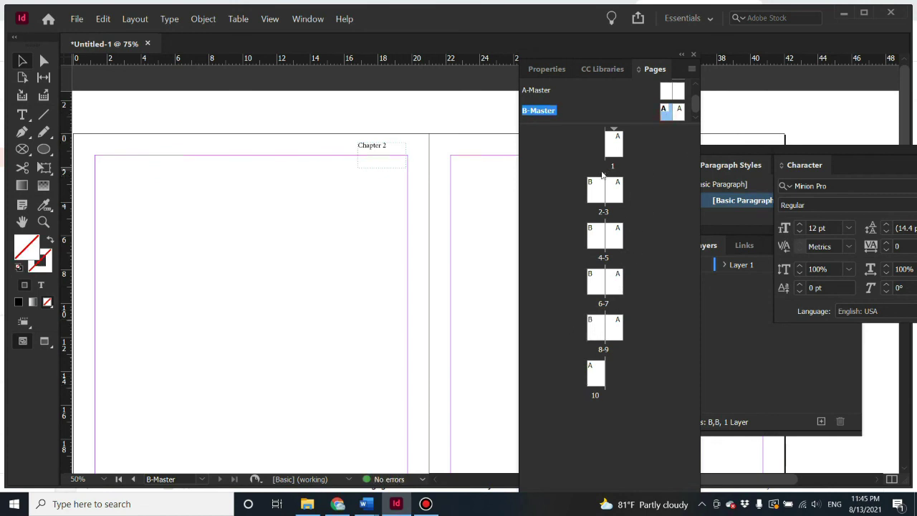
- Reapply A-Master to page 2 and apply B-Master to page 10
{"action": "scroll", "coordinate": [680, 93], "scroll_direction": "up", "scroll_amount": 1}
{"action": "left_click_drag", "start_coordinate": [666, 106], "coordinate": [598, 187]}
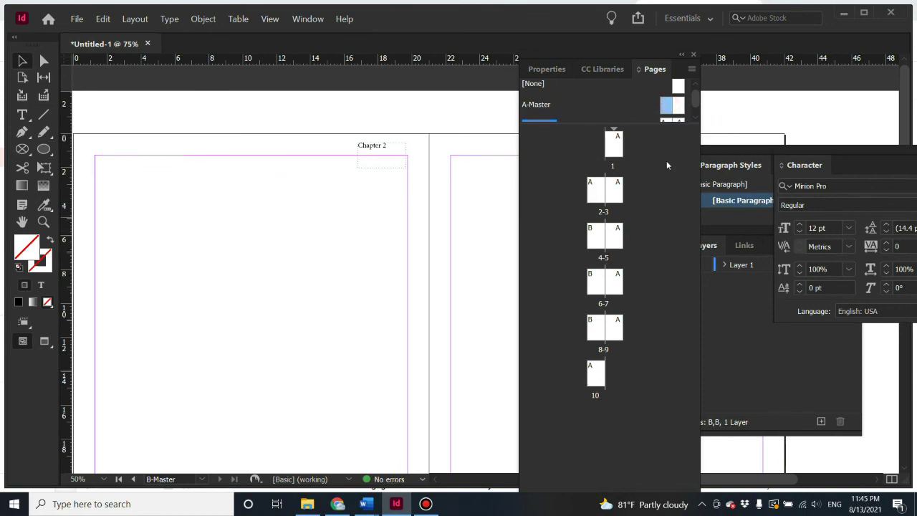
{"action": "scroll", "coordinate": [668, 104], "scroll_direction": "down", "scroll_amount": 1}
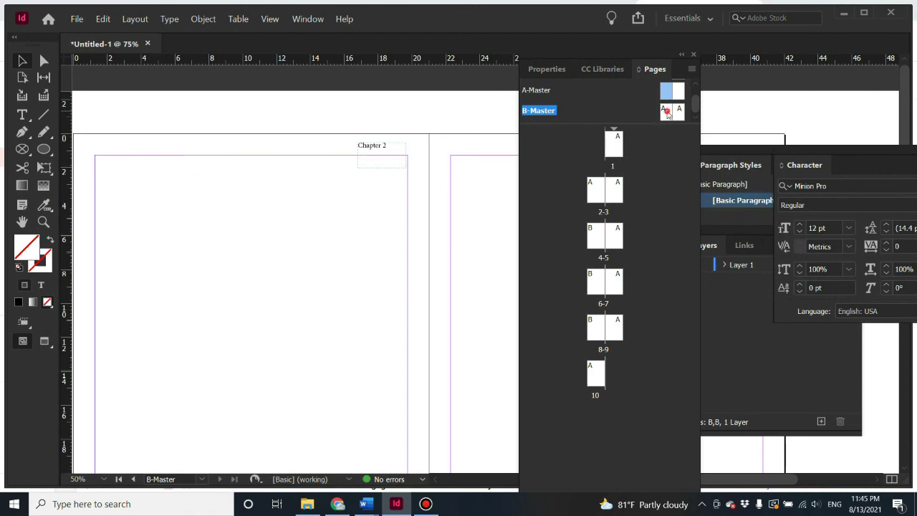
{"action": "left_click_drag", "start_coordinate": [666, 113], "coordinate": [595, 374]}
- Compare the chapter headers on pages 2 and 4, and select the A-Master spread
{"action": "left_click", "coordinate": [595, 189]}
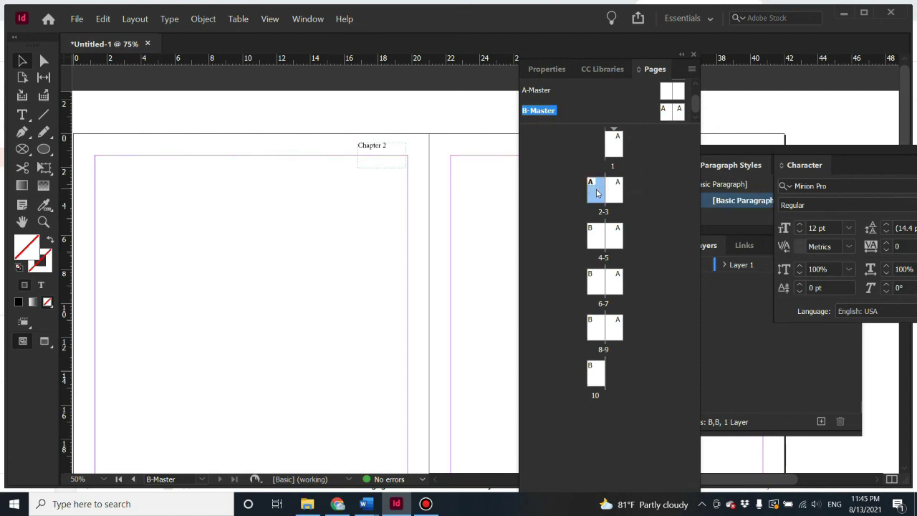
{"action": "double_click", "coordinate": [596, 192]}
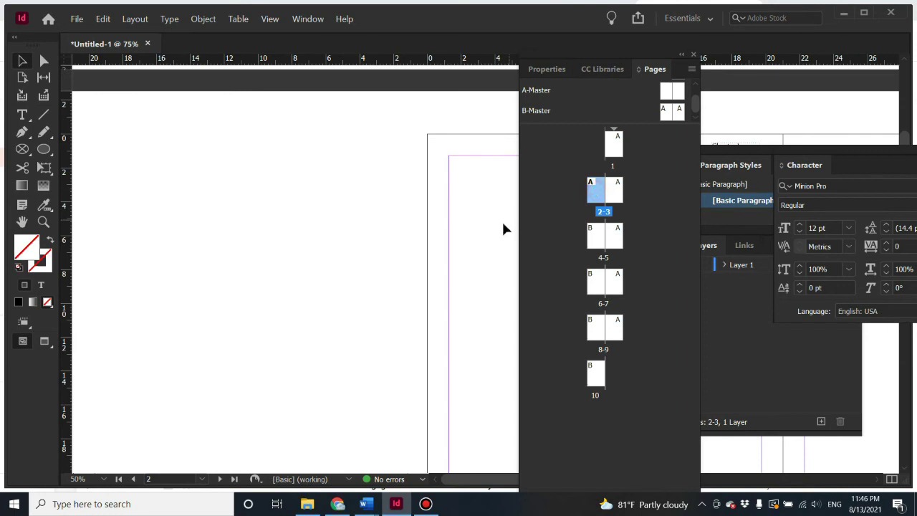
{"action": "left_click_drag", "start_coordinate": [494, 225], "coordinate": [413, 225]}
{"action": "left_click_drag", "start_coordinate": [509, 221], "coordinate": [260, 242]}
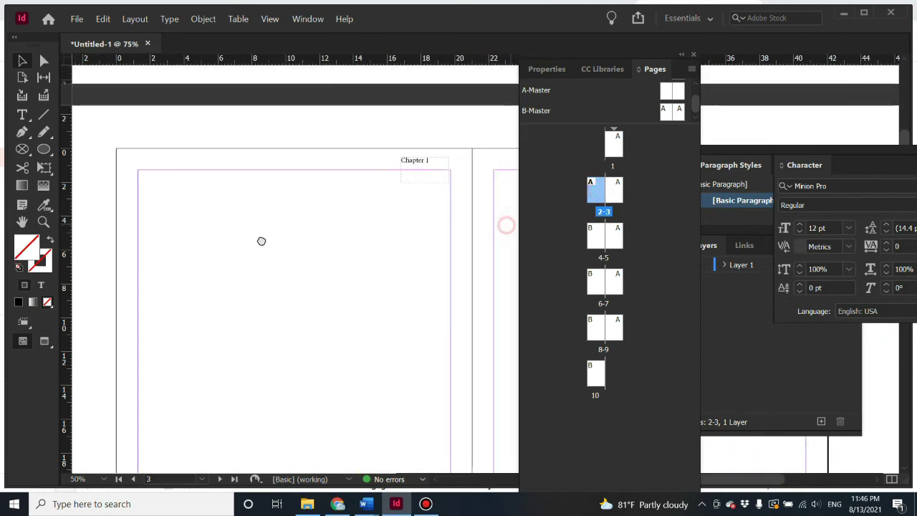
{"action": "double_click", "coordinate": [591, 239]}
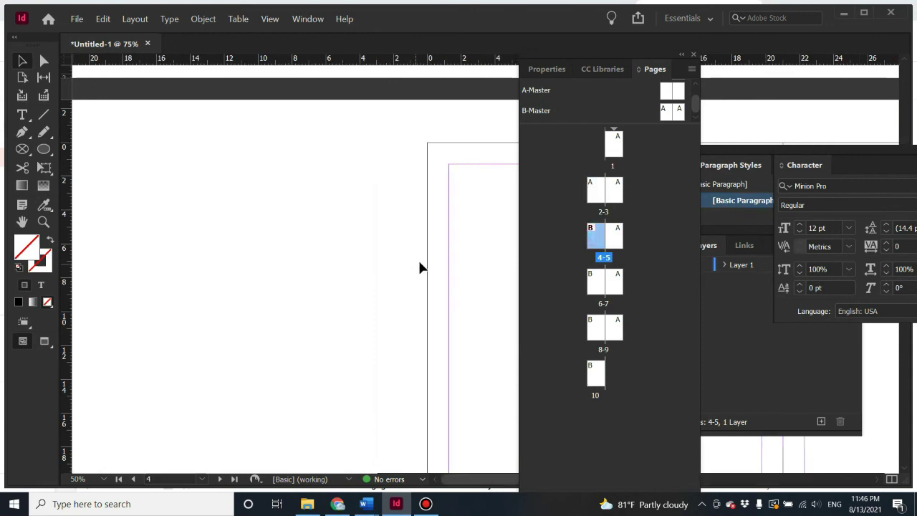
{"action": "left_click_drag", "start_coordinate": [419, 266], "coordinate": [149, 276]}
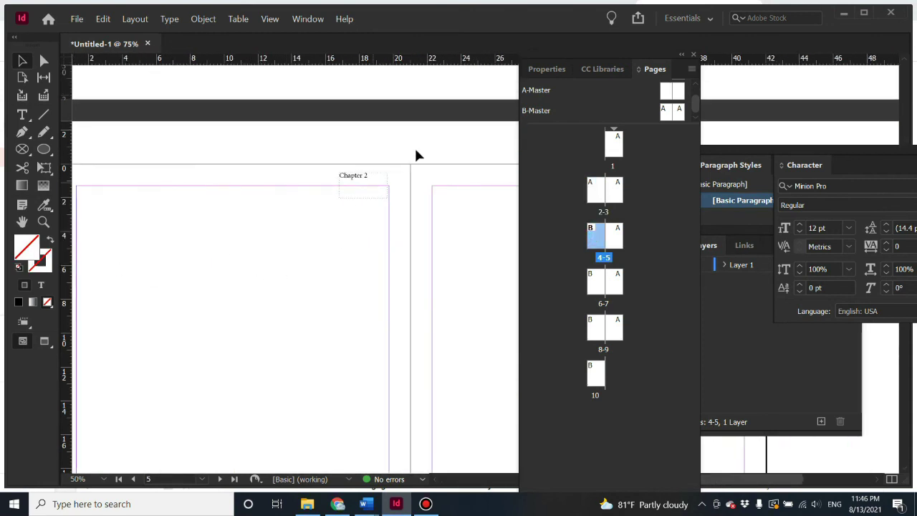
{"action": "left_click", "coordinate": [533, 92]}
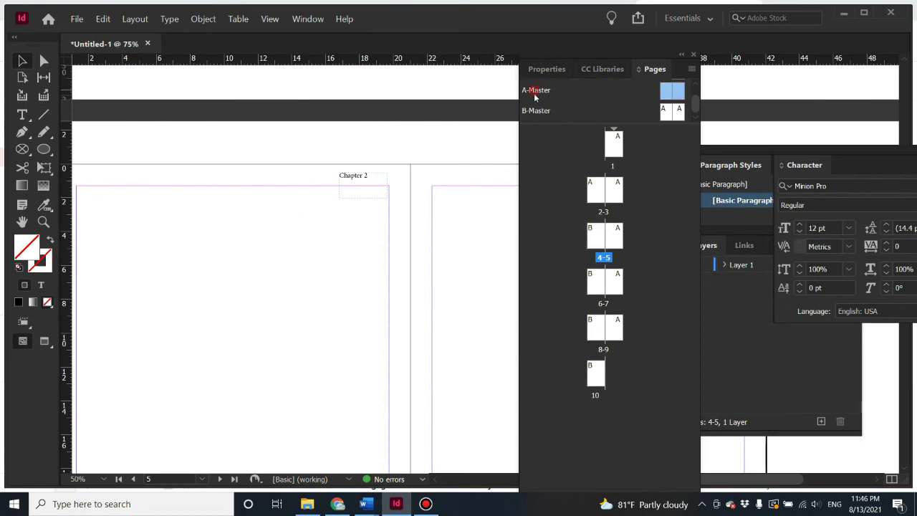